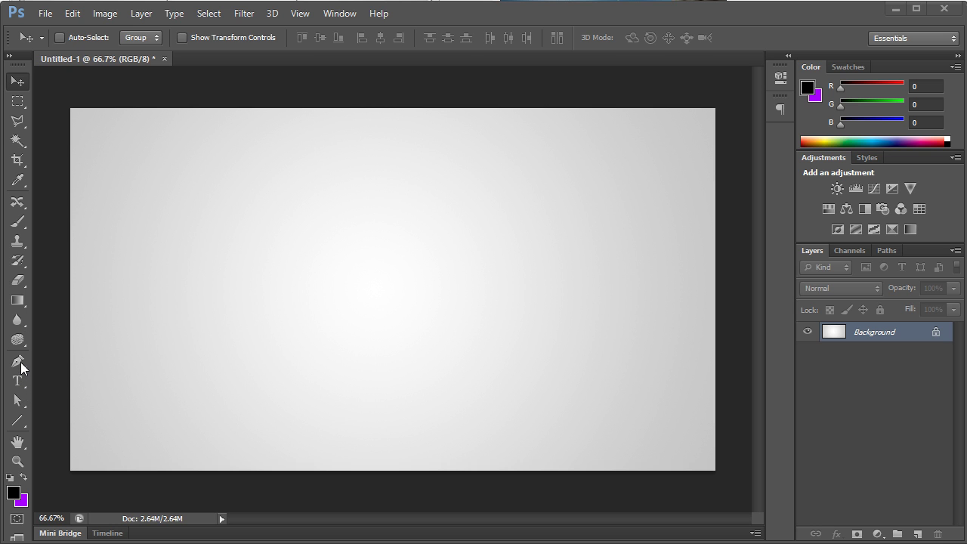
Set the foreground colour to purple #a800ff
click(24, 477)
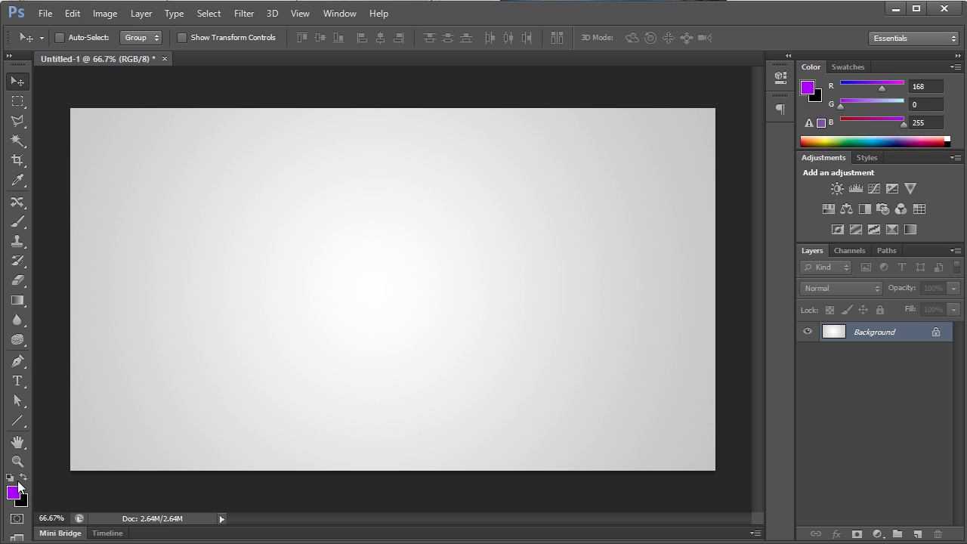
click(13, 493)
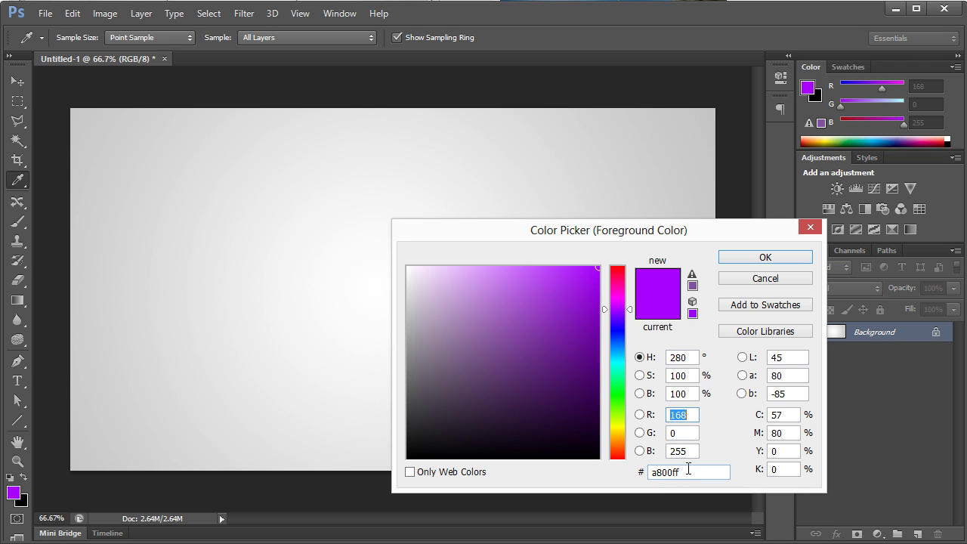
click(752, 260)
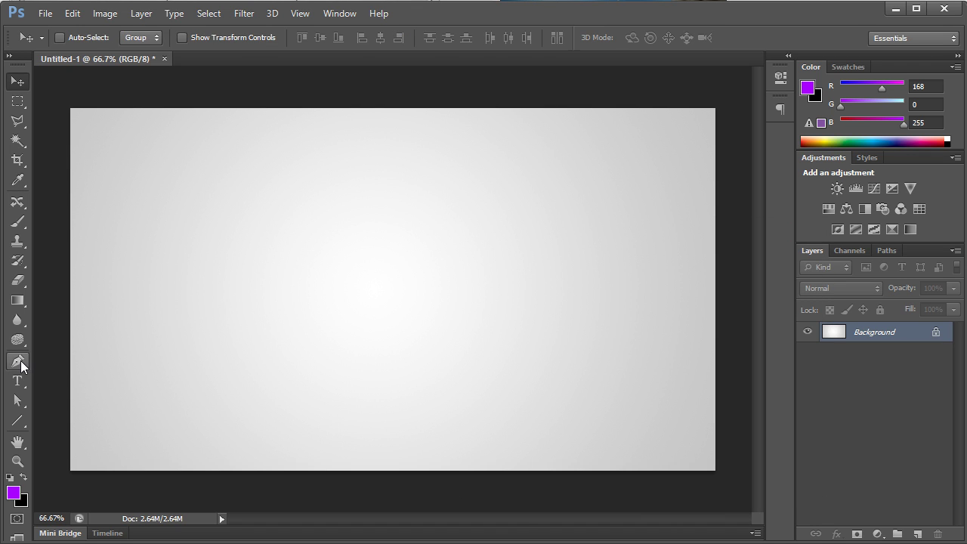
Draw a closed curved hook shape with the Pen tool in Shape mode, left of centre
click(21, 363)
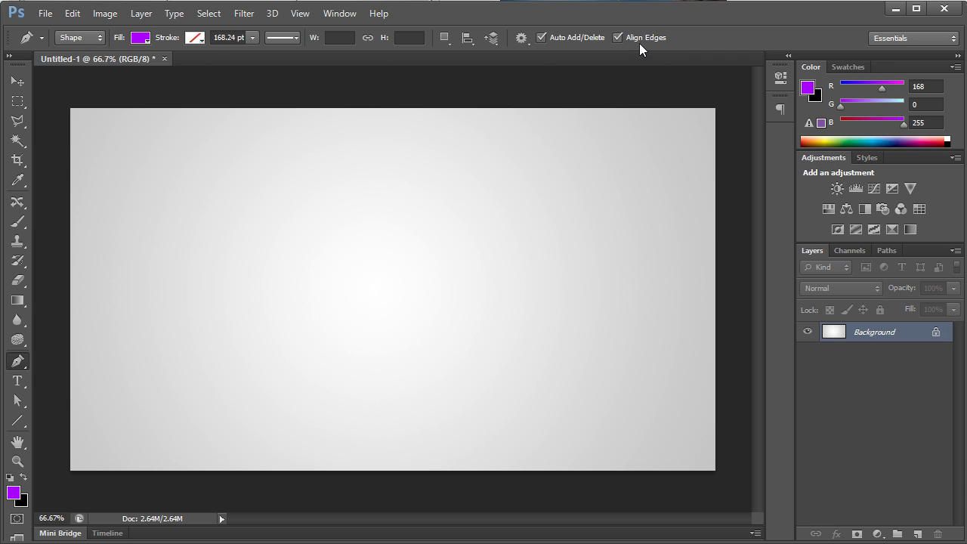
drag(288, 303, 339, 302)
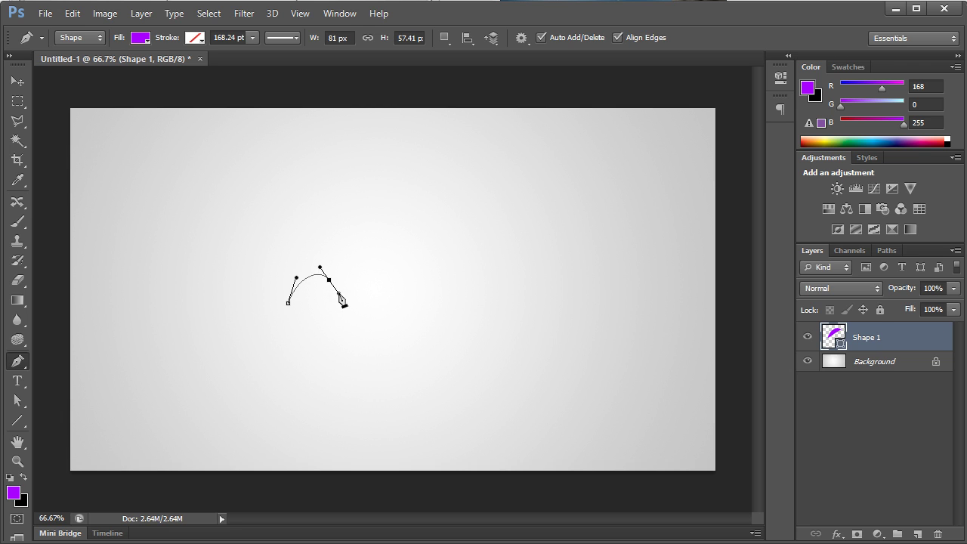
drag(327, 340, 296, 300)
click(288, 304)
key(Return)
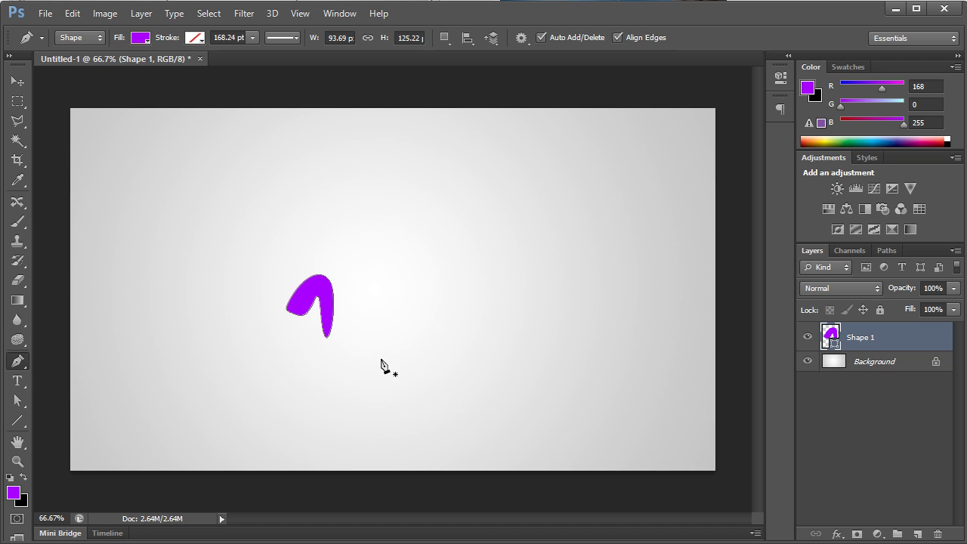
Duplicate the Shape 1 layer and flip the copy horizontally
click(892, 363)
click(902, 346)
drag(898, 347, 917, 532)
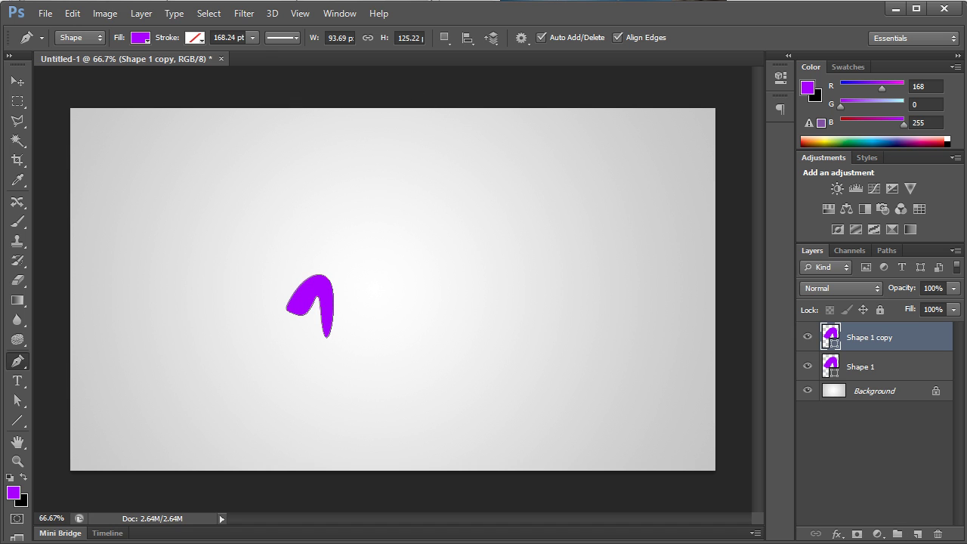
click(73, 13)
mouse_move(180, 307)
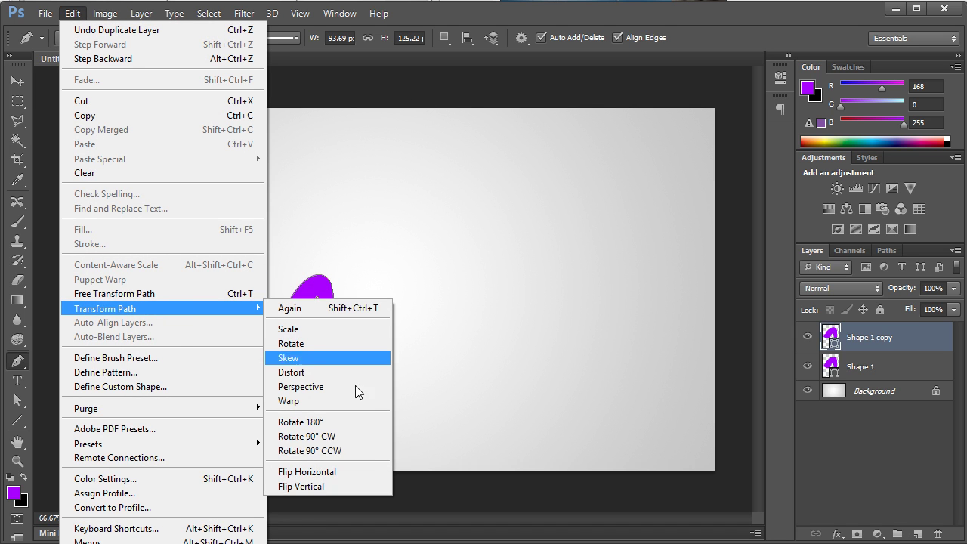
click(325, 479)
Move Shape 1 copy straight down below the original hook
key(v)
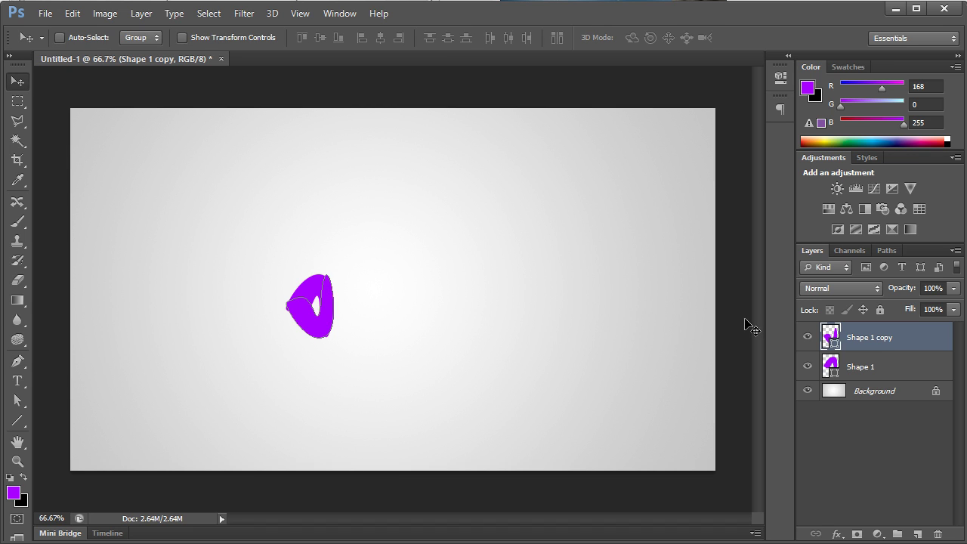
click(869, 368)
click(892, 396)
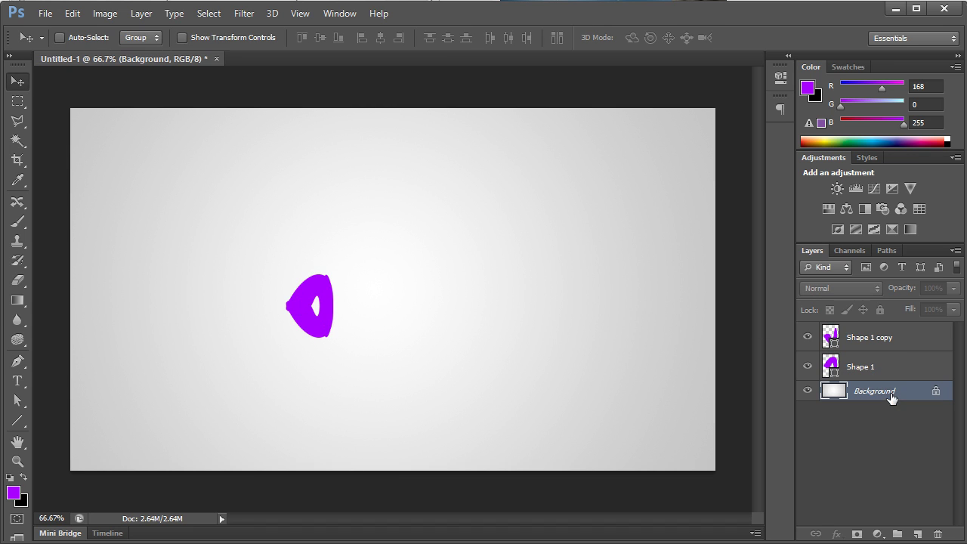
click(890, 346)
drag(412, 240, 416, 298)
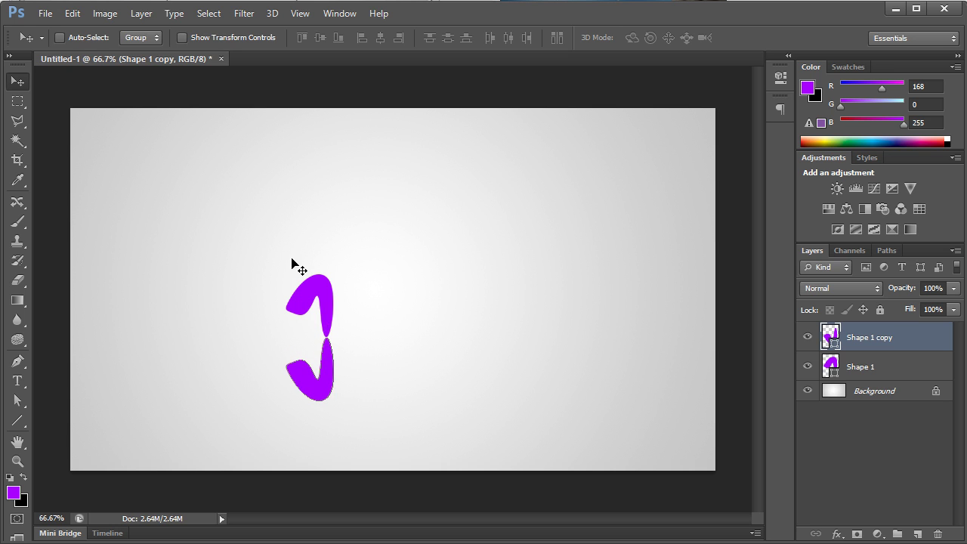
Flip the copy vertically and shift it right so the hooks meet tip-to-tip
click(82, 20)
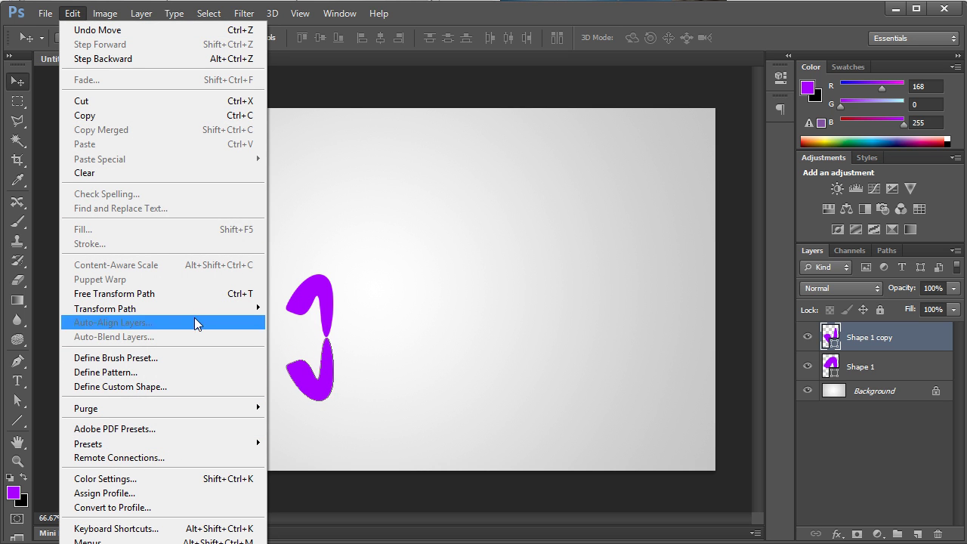
mouse_move(194, 305)
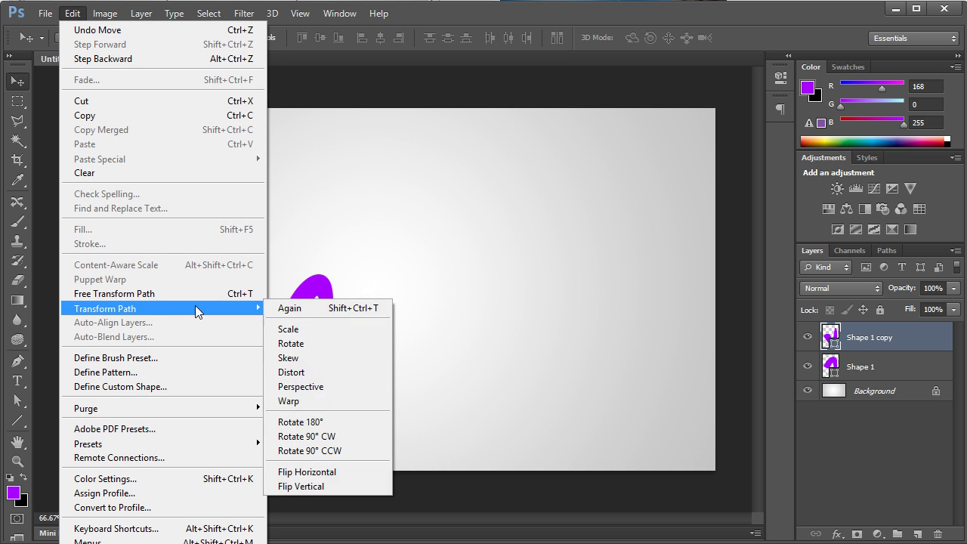
click(323, 487)
drag(288, 362, 326, 364)
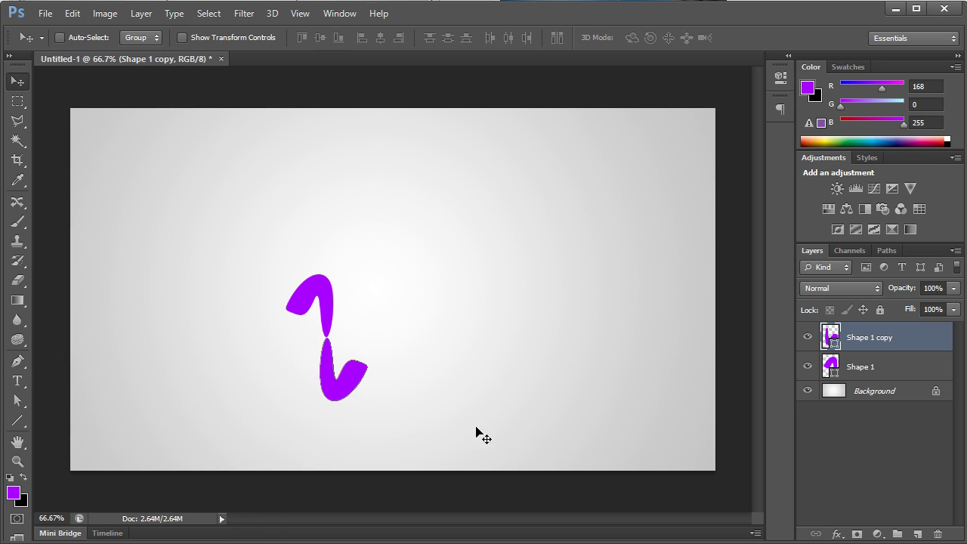
Select both Shape 1 and Shape 1 copy layers together
click(878, 369)
drag(355, 367, 454, 288)
key(ctrl+z)
shift+click(892, 336)
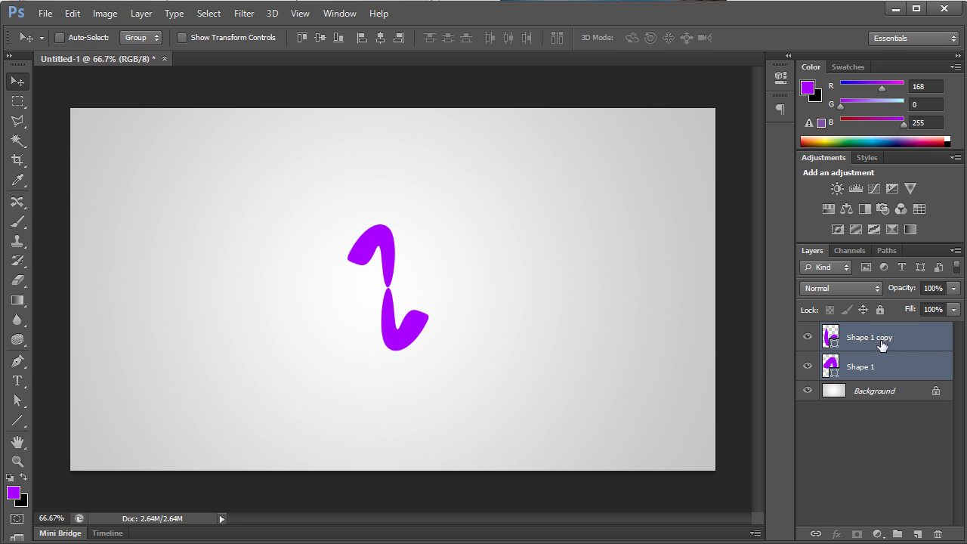
Give Shape 1 a dark purple #54007f Color Overlay
click(904, 345)
click(903, 372)
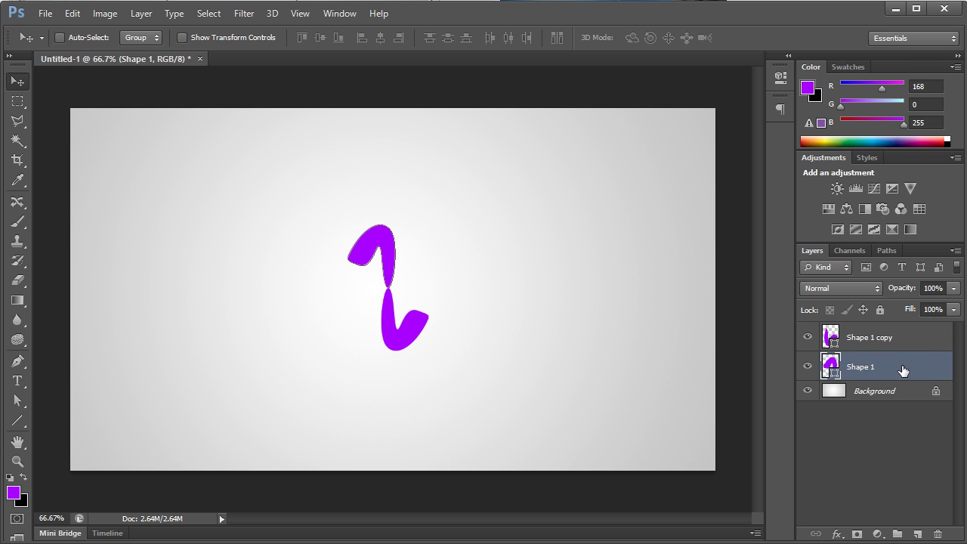
double_click(903, 370)
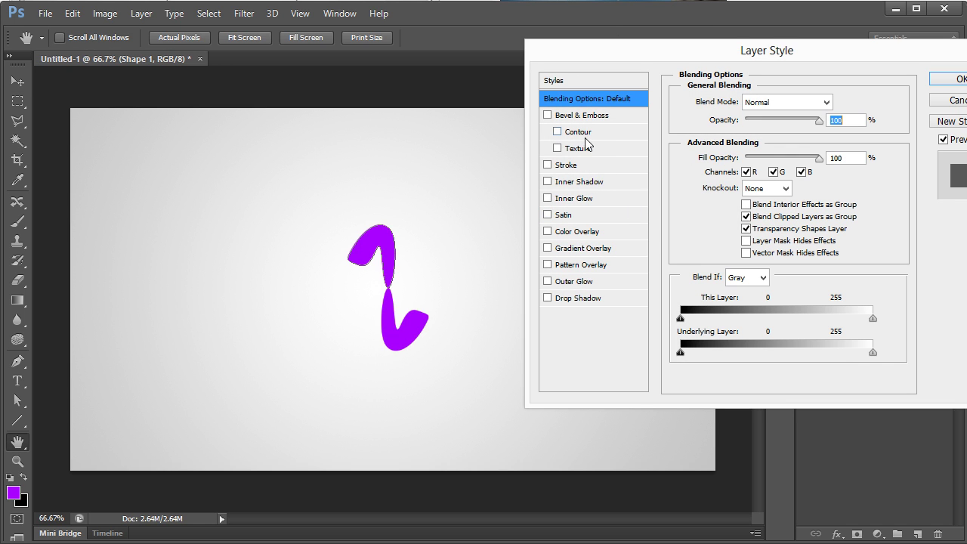
click(582, 232)
click(841, 104)
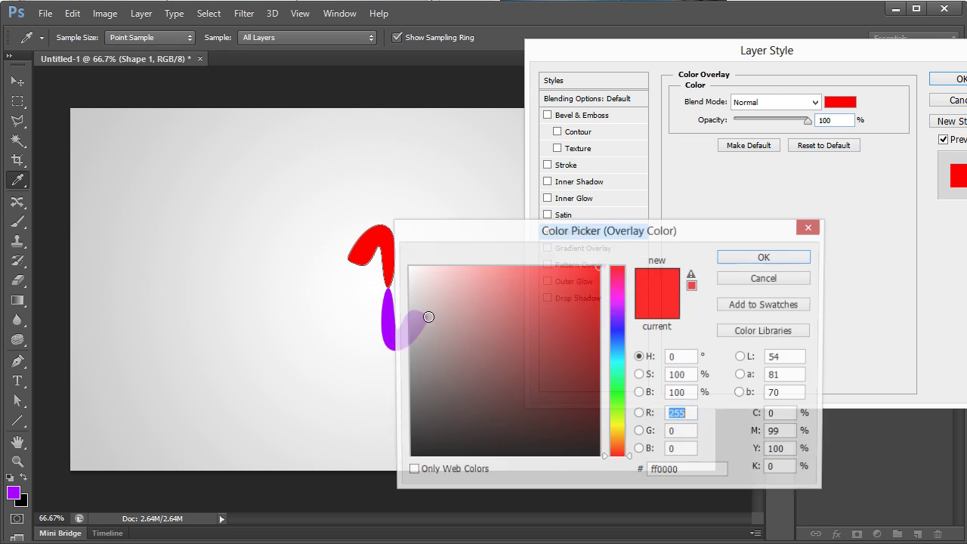
click(391, 324)
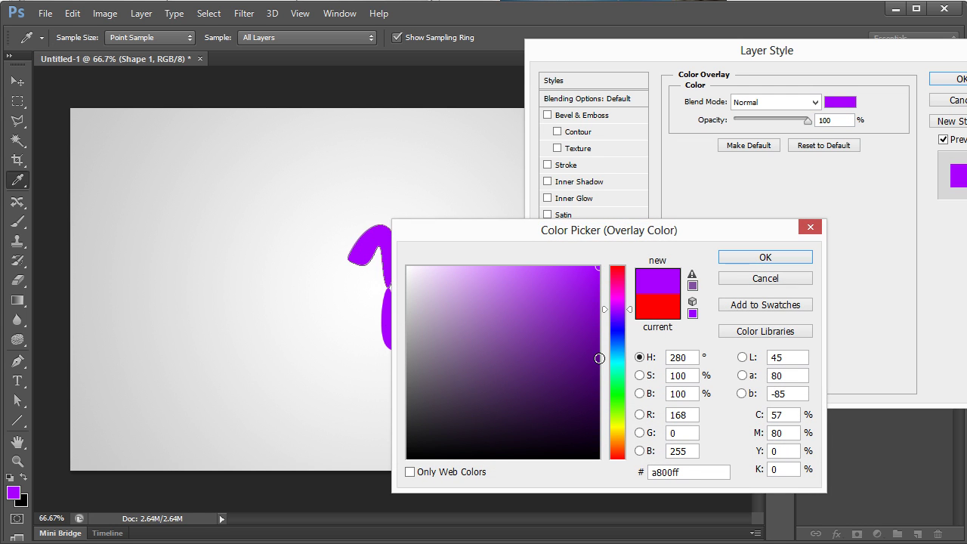
click(598, 363)
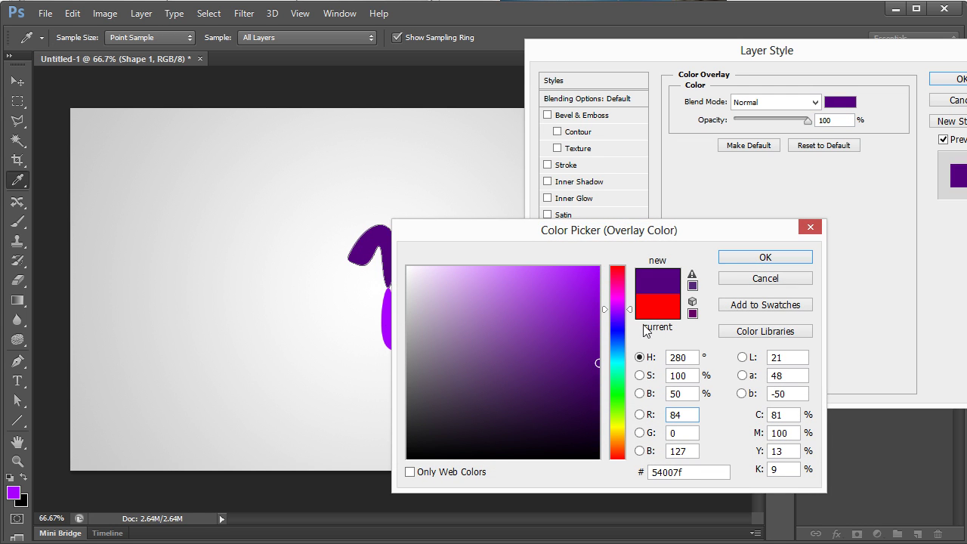
click(765, 257)
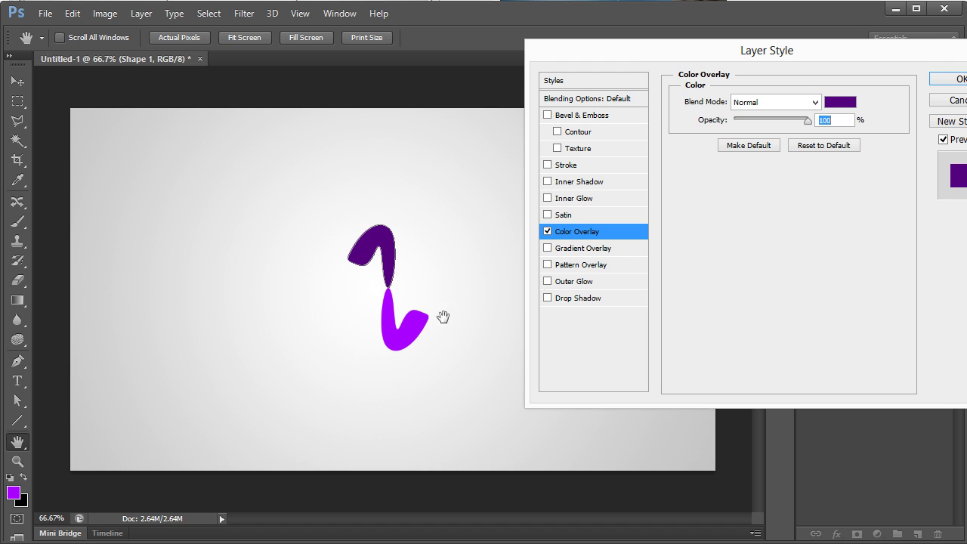
Add a 3 px black outside stroke to Shape 1
click(578, 167)
click(733, 208)
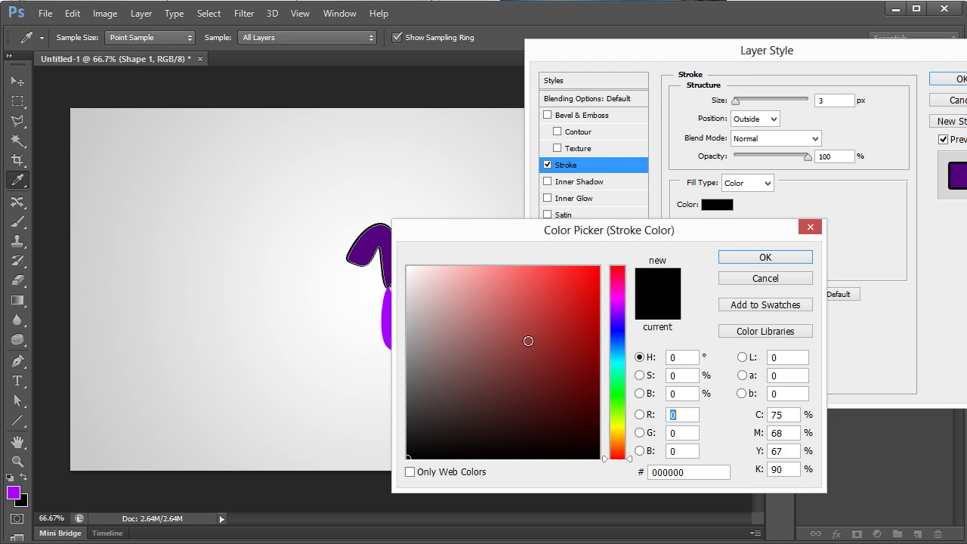
drag(526, 339, 415, 228)
drag(491, 233, 625, 155)
drag(561, 332, 467, 452)
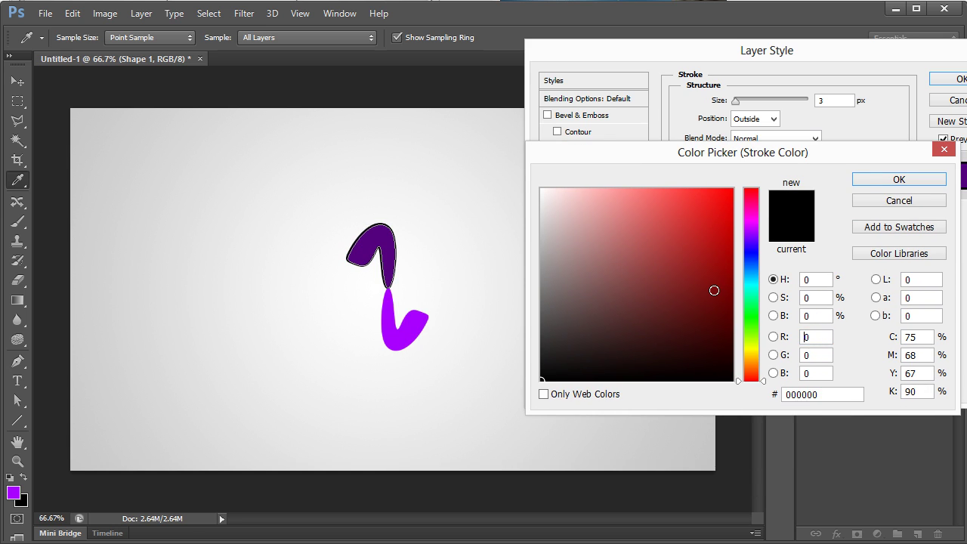
click(882, 185)
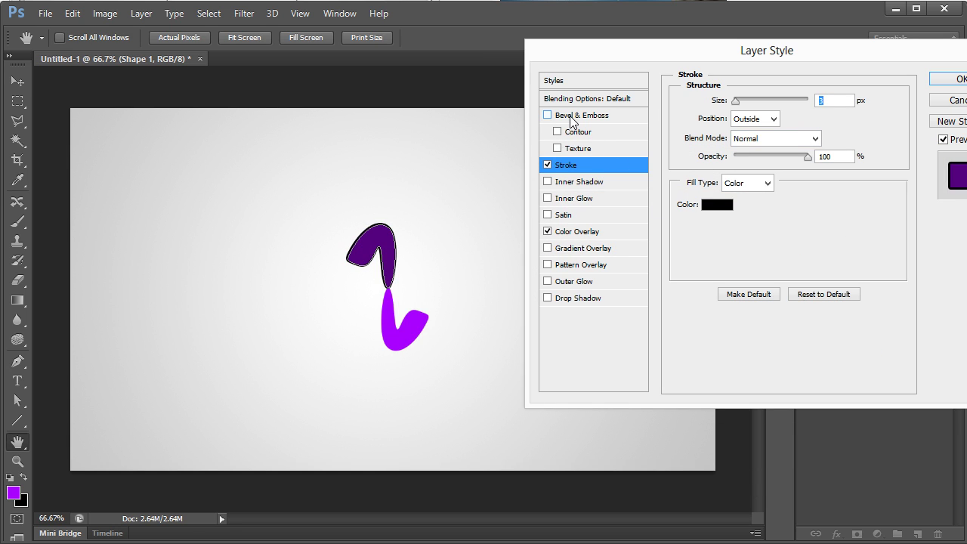
Add a drop shadow without global light: angle -68°, distance 11 px, size 9 px, opacity 37%
click(577, 299)
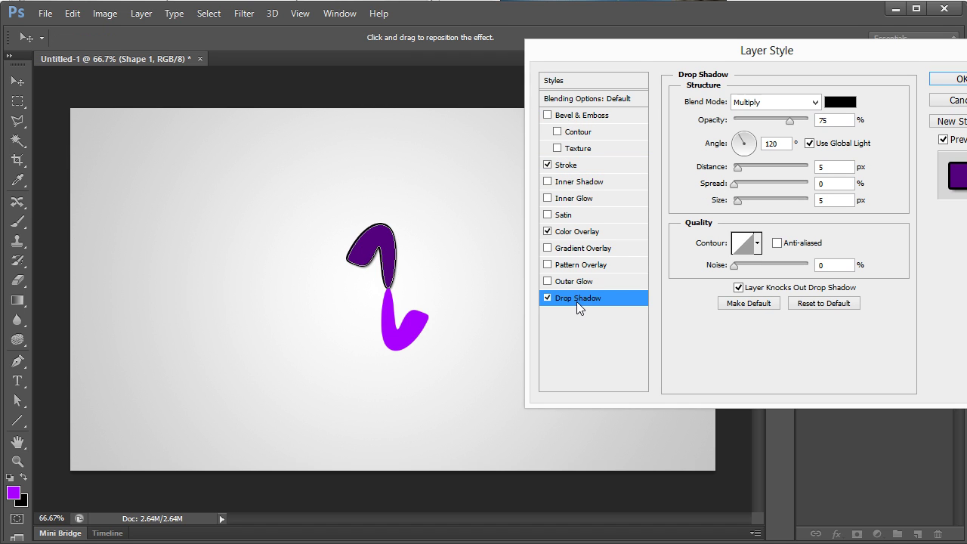
click(752, 157)
key(Tab)
click(810, 143)
drag(752, 164, 750, 160)
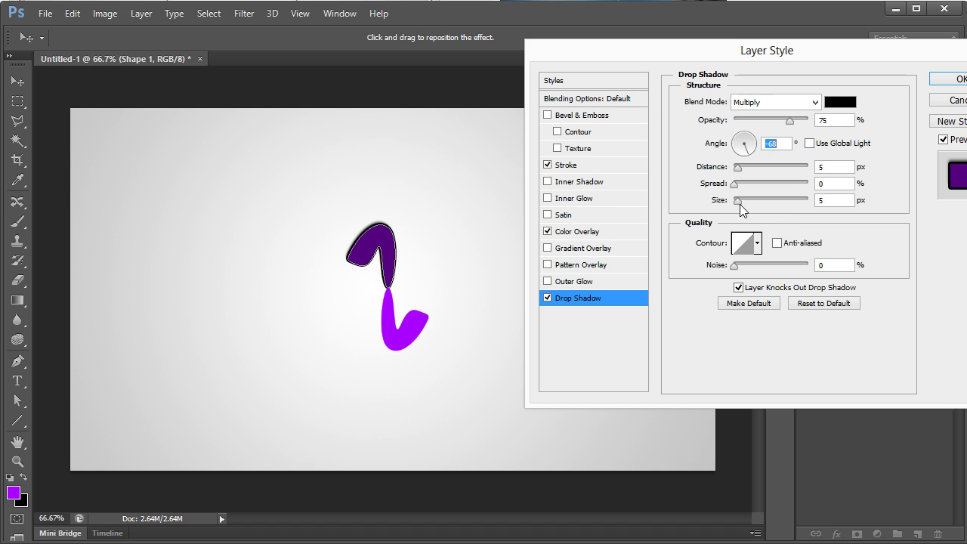
drag(740, 205, 743, 175)
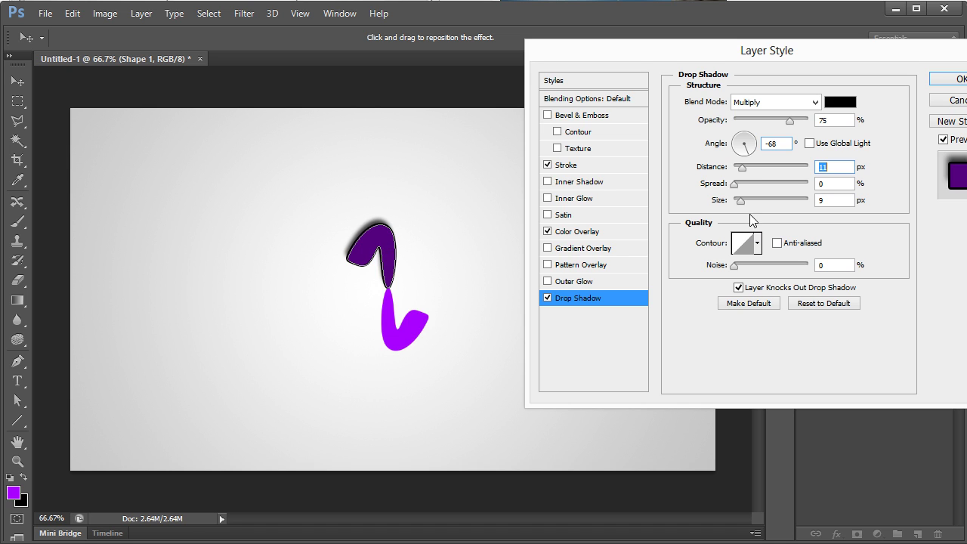
click(829, 125)
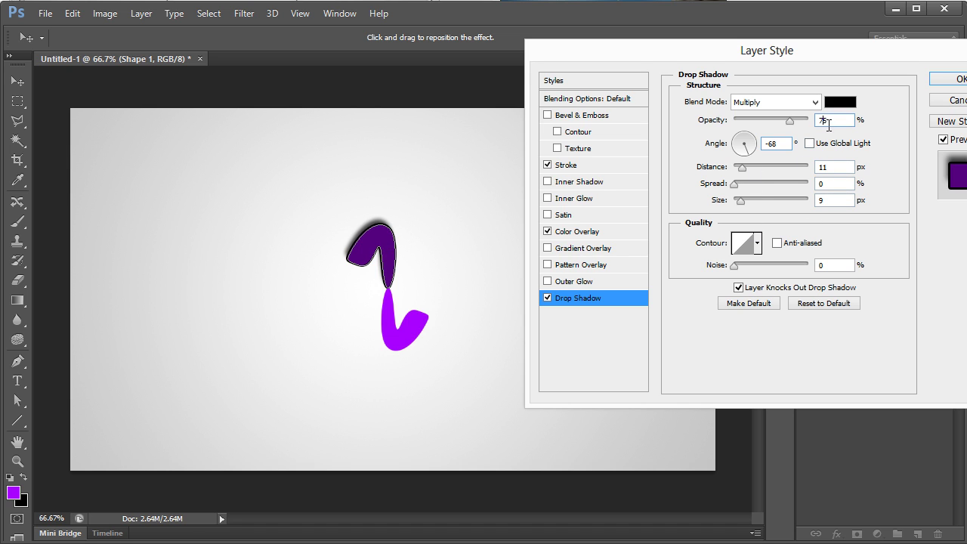
scroll(830, 129, down, 16)
scroll(830, 133, down, 19)
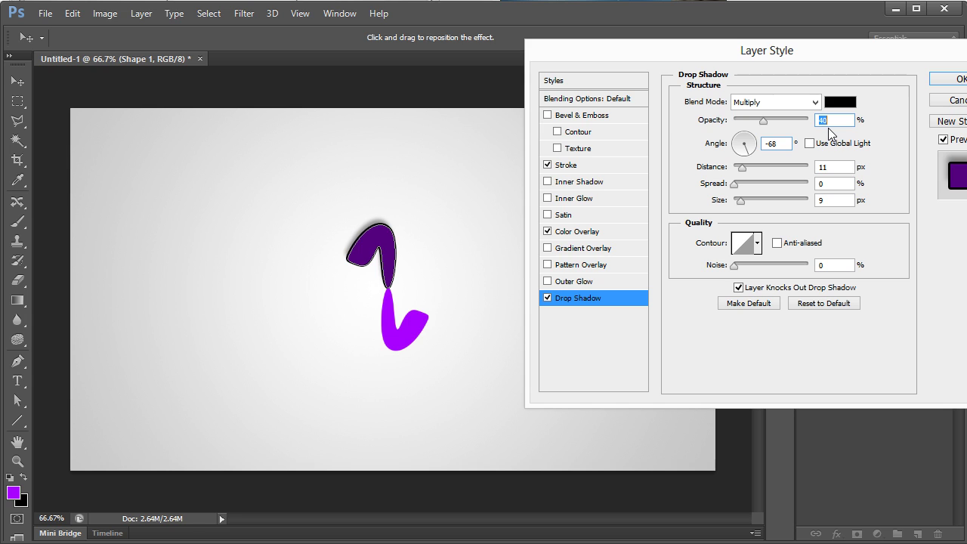
scroll(830, 133, down, 2)
click(831, 201)
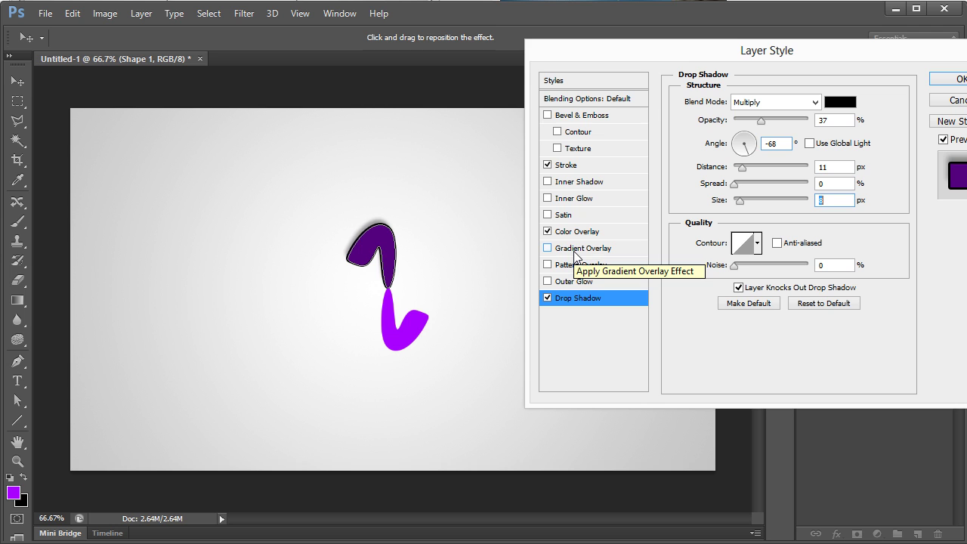
Apply the style, then copy Shape 1's layer style and paste it onto Shape 1 copy
click(940, 80)
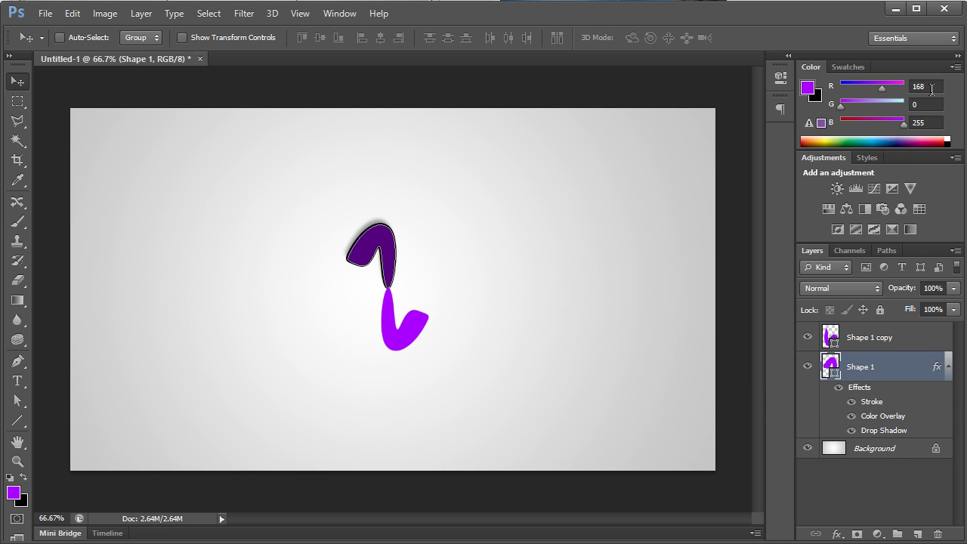
right_click(887, 366)
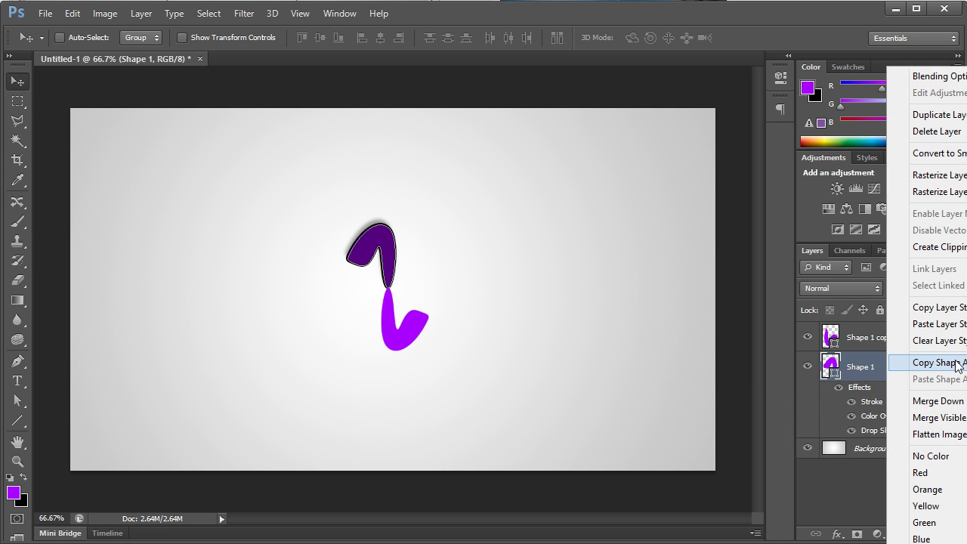
click(937, 307)
right_click(890, 339)
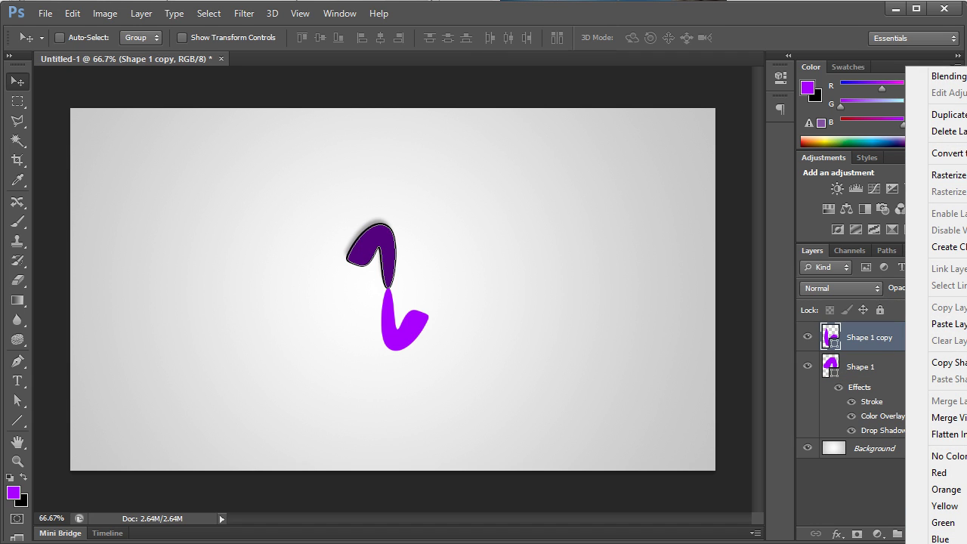
click(949, 323)
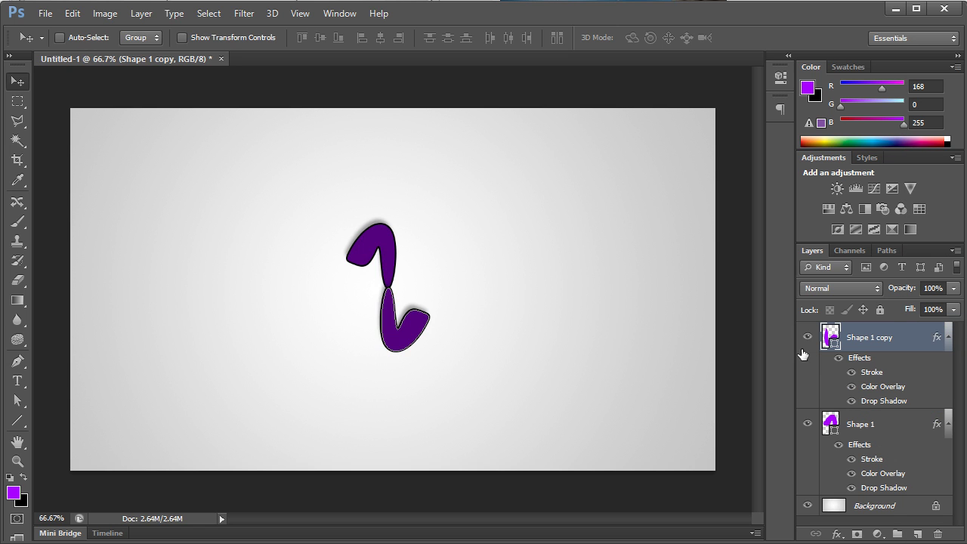
Turn off Shape 1 copy's Color Overlay and change its drop shadow angle to 122°
double_click(922, 344)
click(549, 232)
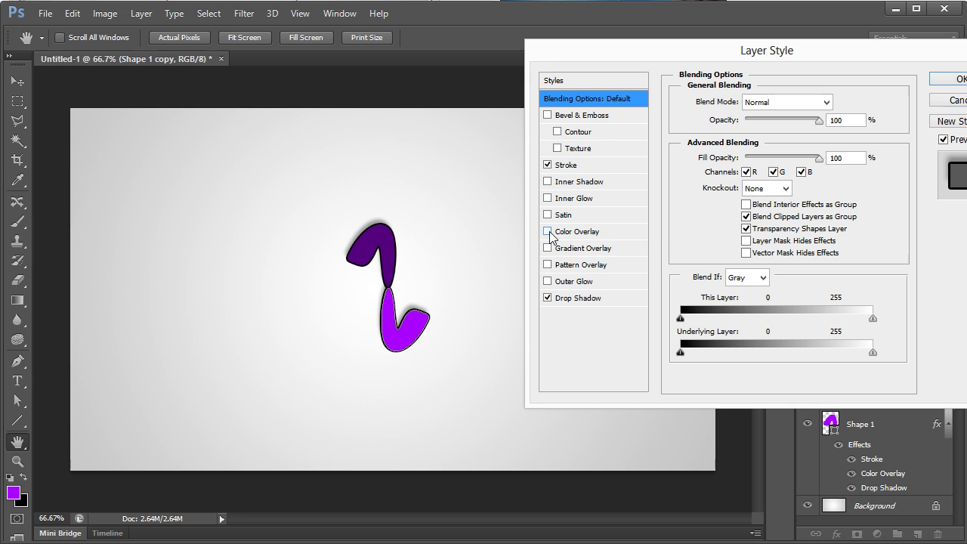
click(579, 299)
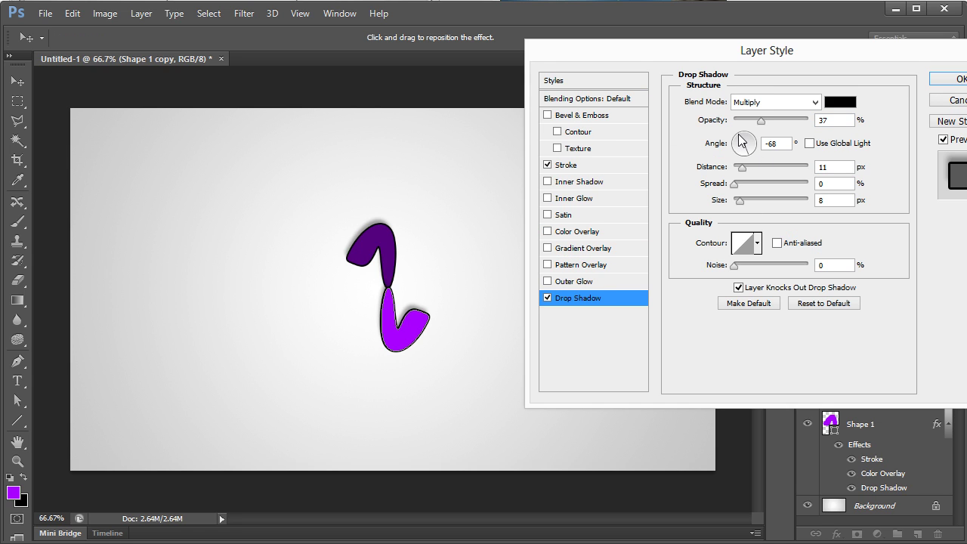
key(Tab)
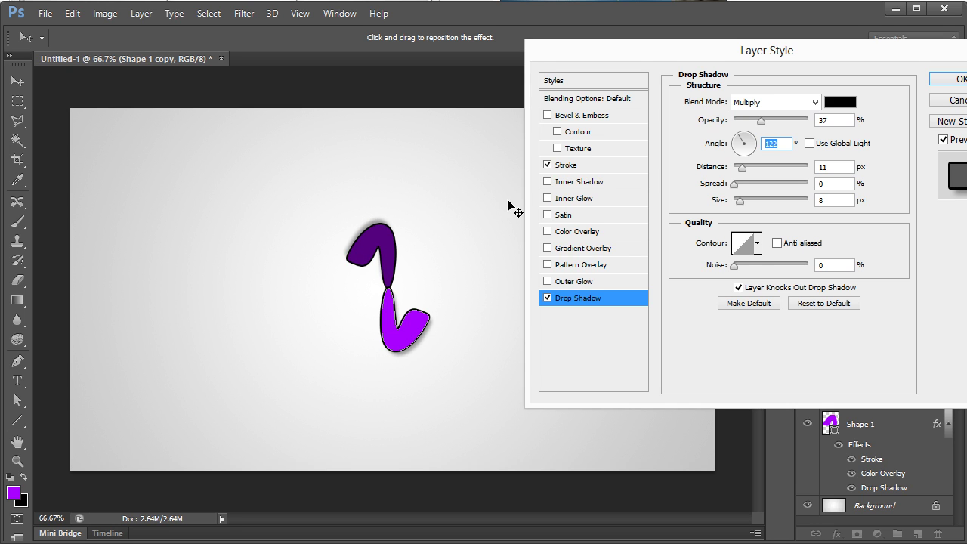
click(954, 80)
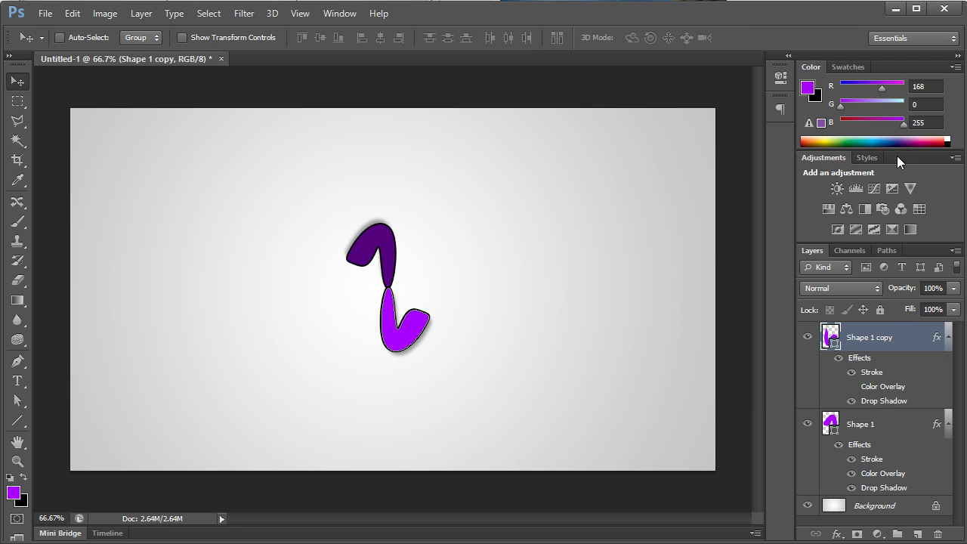
Nudge Shape 1 copy down two steps with the arrow keys, then select both shape layers
click(873, 505)
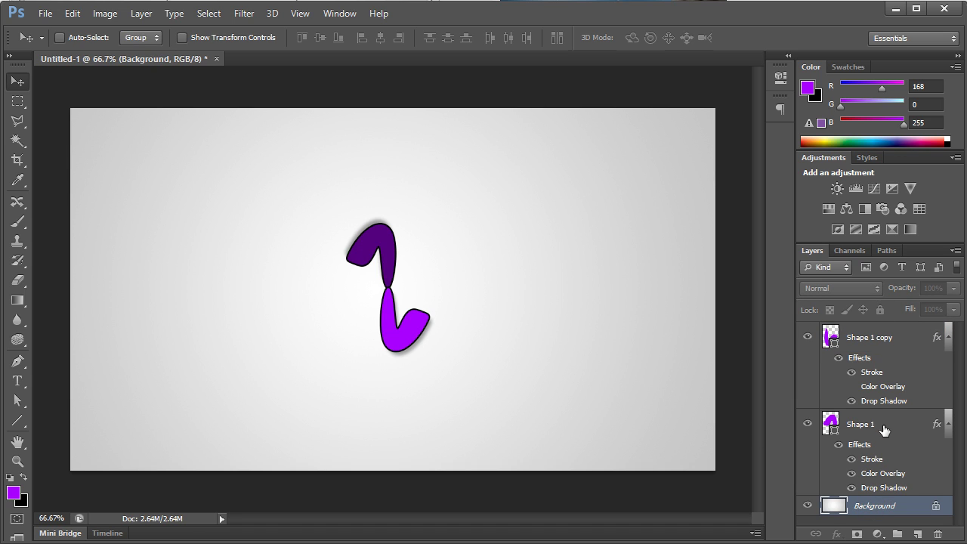
click(892, 347)
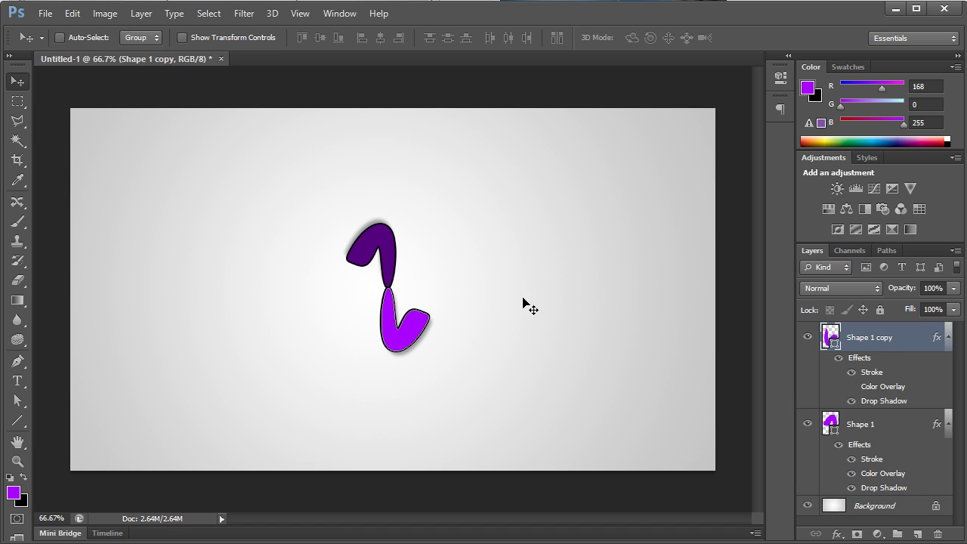
drag(512, 285, 508, 292)
key(Down)
key(Down)
key(Down)
key(Down)
key(Down)
key(Down)
key(Down)
key(Down)
key(Down)
key(Down)
key(Down)
key(Down)
key(Down)
key(Down)
key(Down)
key(Down)
key(Down)
key(Down)
key(Down)
key(Down)
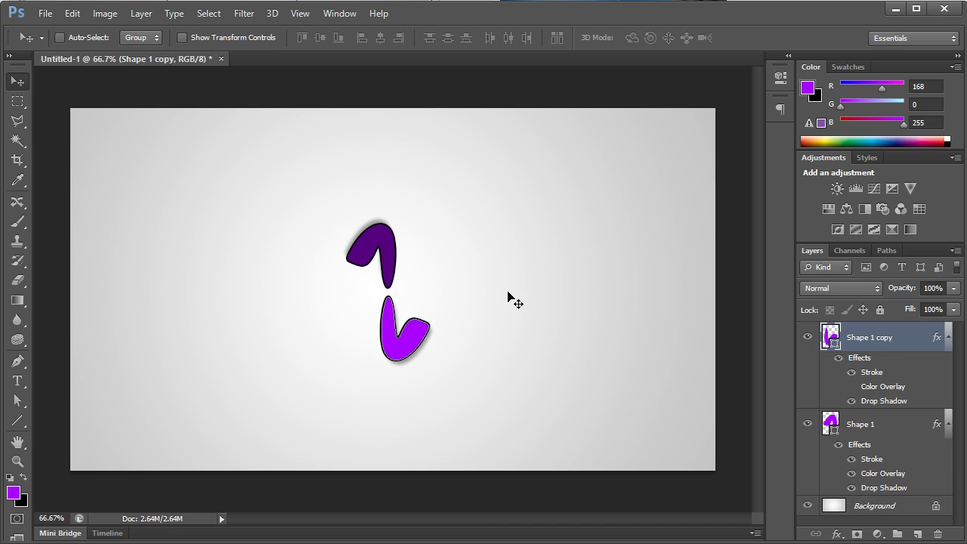
key(Down)
key(Down)
key(Down)
key(Down)
key(Down)
key(Down)
key(Down)
key(Down)
key(Down)
key(Down)
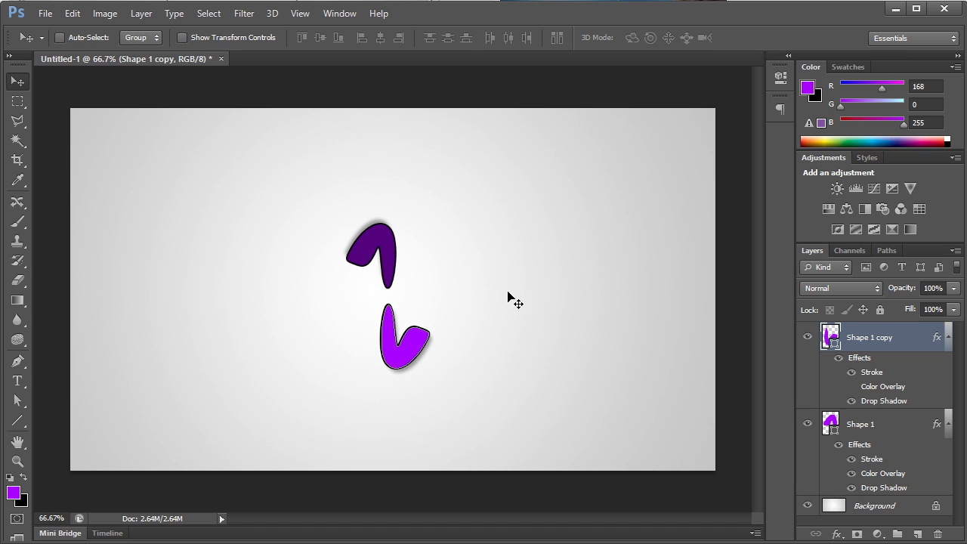
shift+click(873, 435)
Raise both hooks slightly, then type 'Colorful Designs' and move it below them
drag(405, 312, 404, 301)
click(17, 381)
click(210, 315)
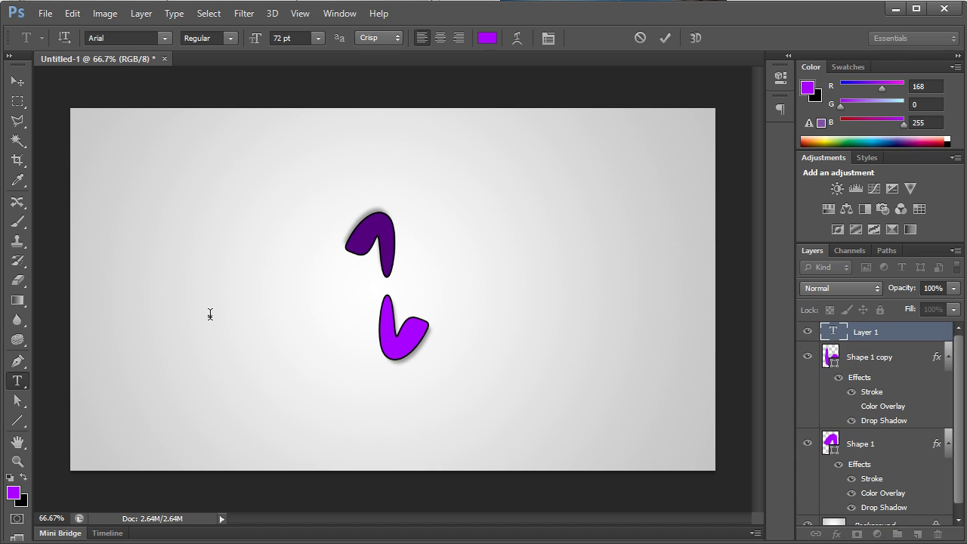
text(Color)
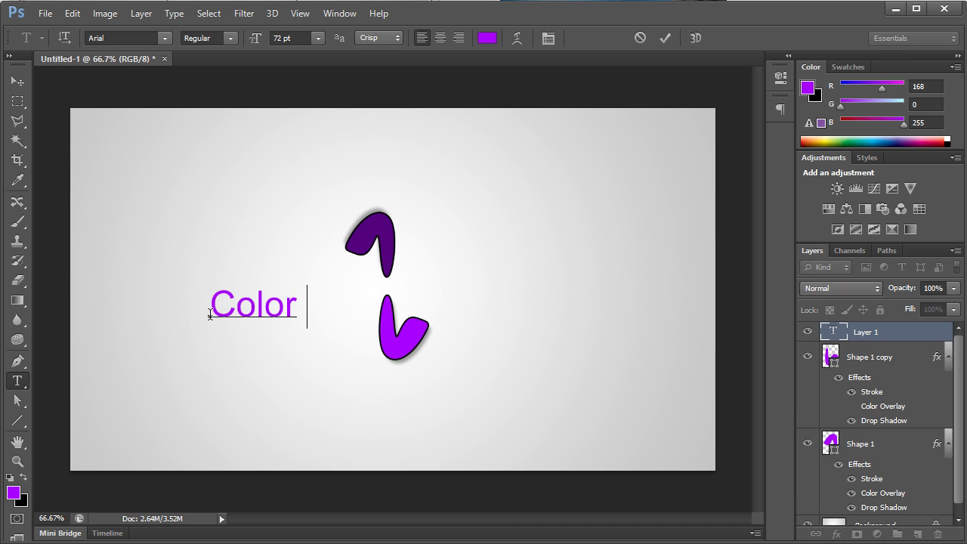
text(ful Designs)
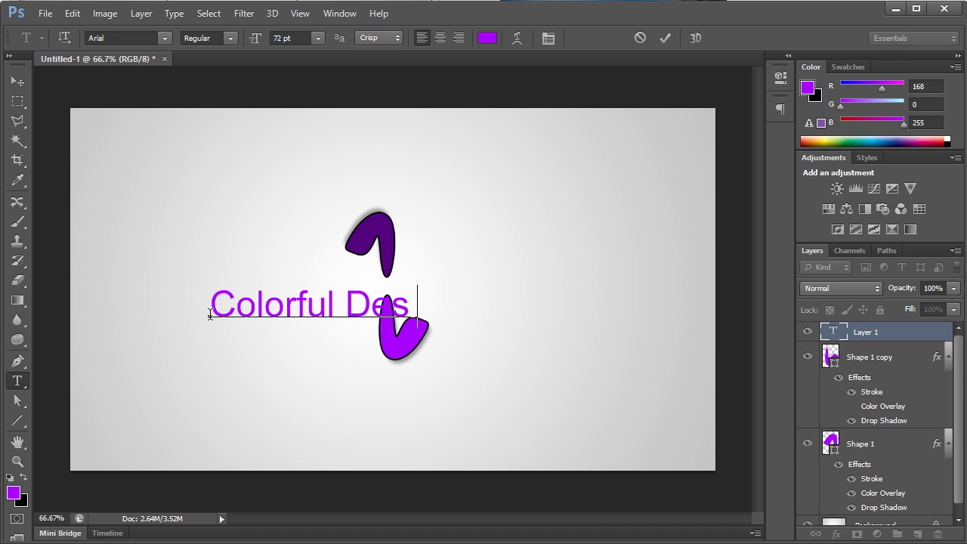
click(18, 81)
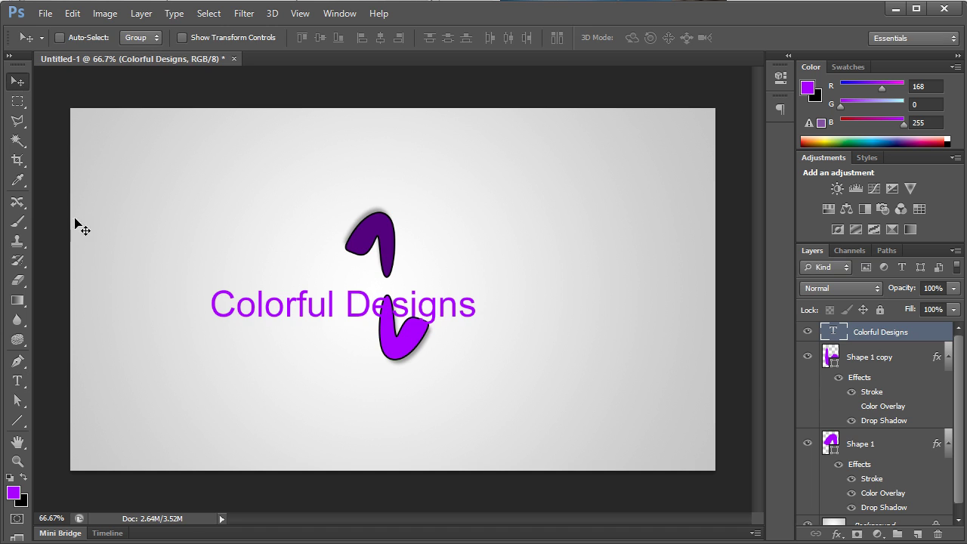
drag(181, 216, 312, 327)
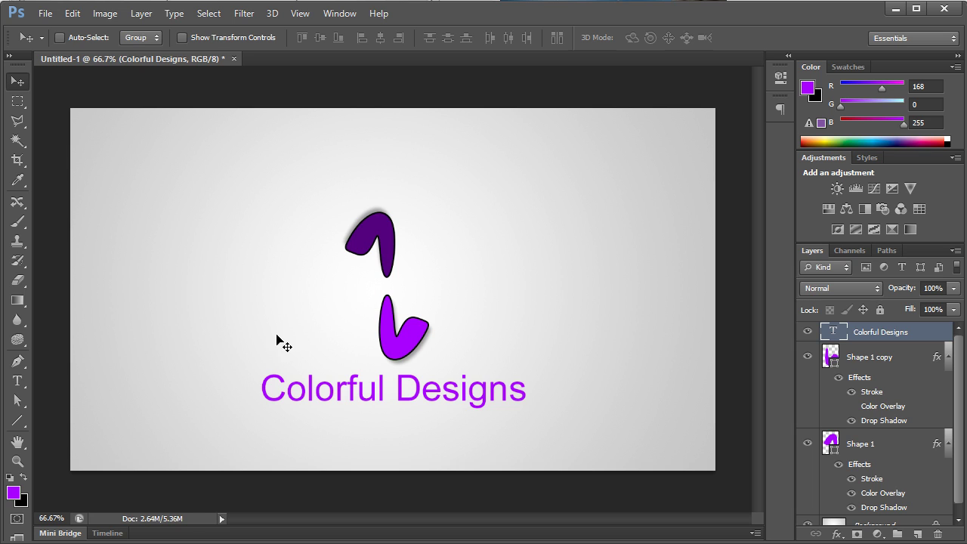
Type the slogan 'Always tinkering online' as a new text layer
click(17, 381)
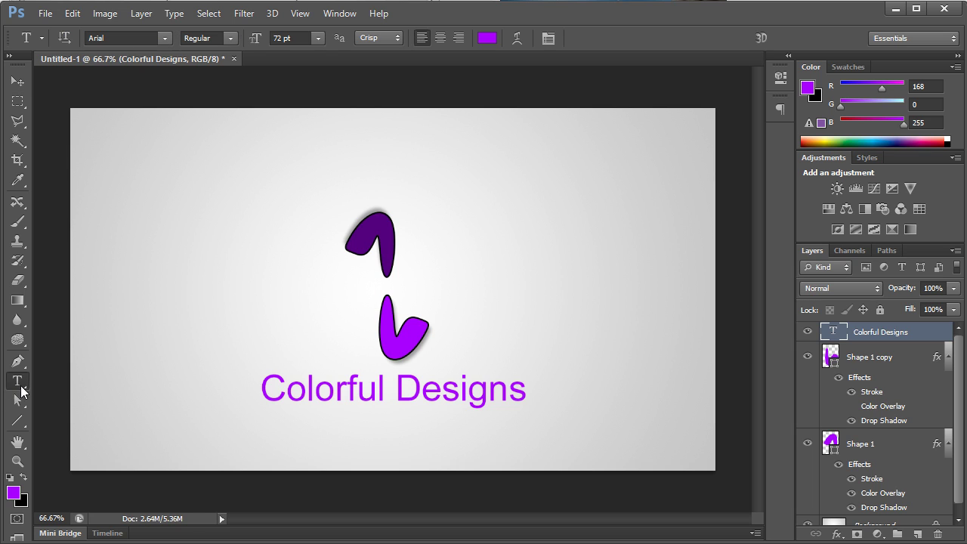
click(269, 292)
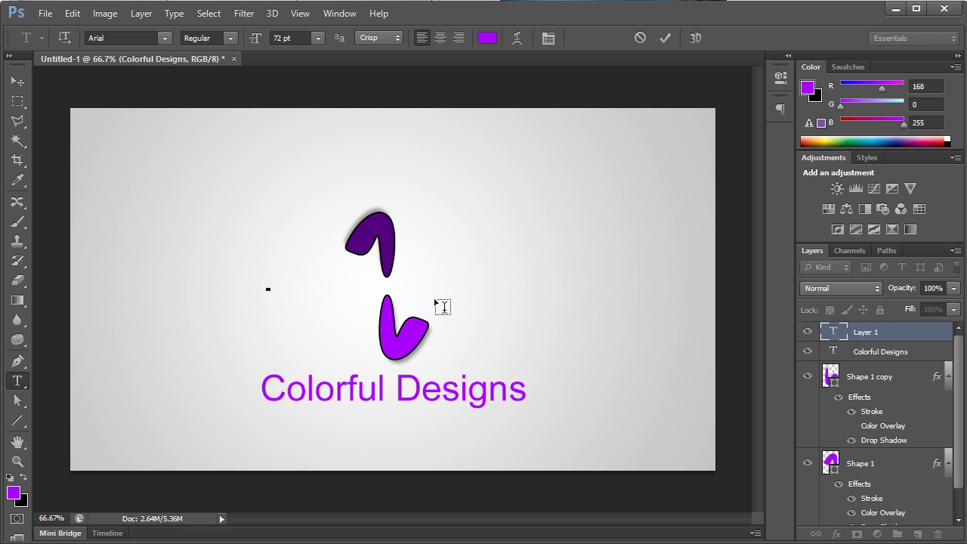
text(Always)
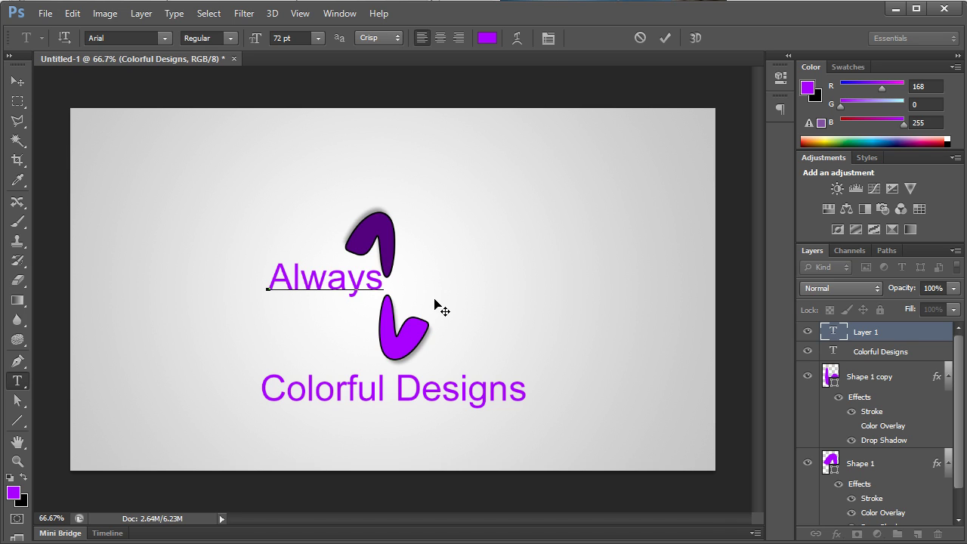
text( tinkering)
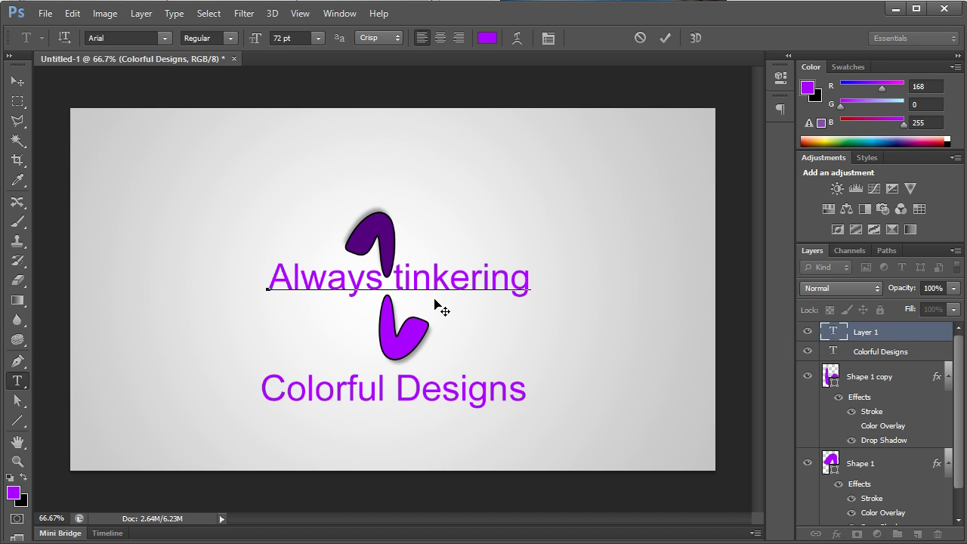
text( online)
Colour the slogan grey #8f8f8f and reduce its font size to 29 pt
key(ctrl+a)
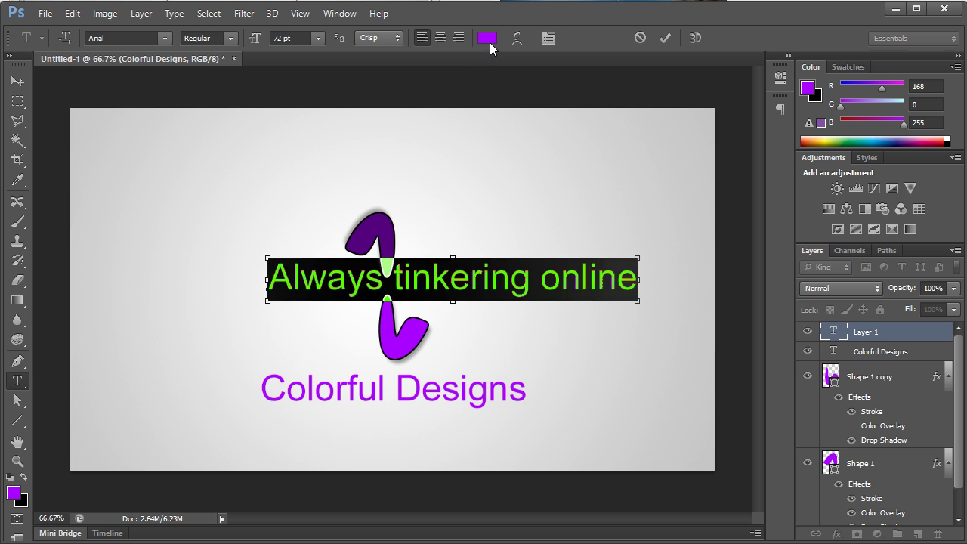
click(488, 39)
drag(557, 270, 506, 270)
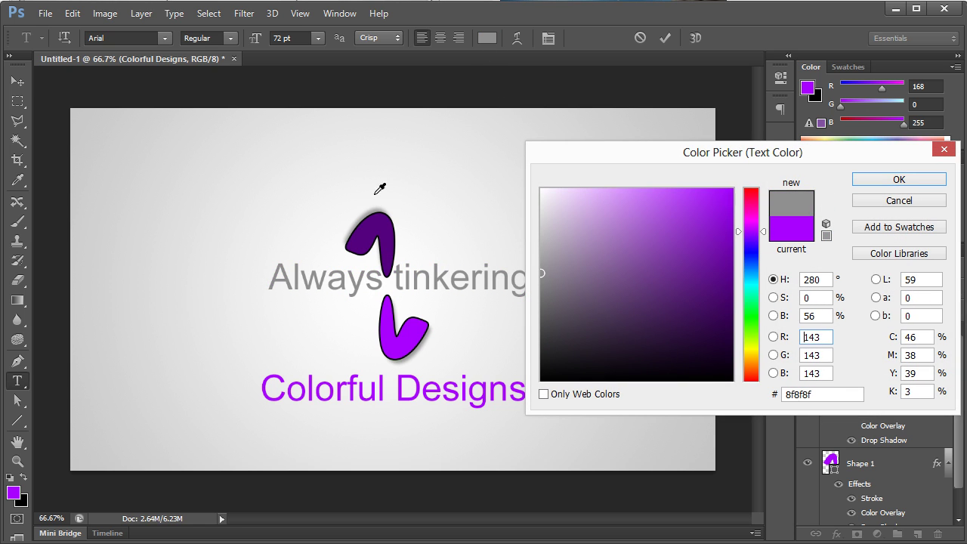
click(858, 182)
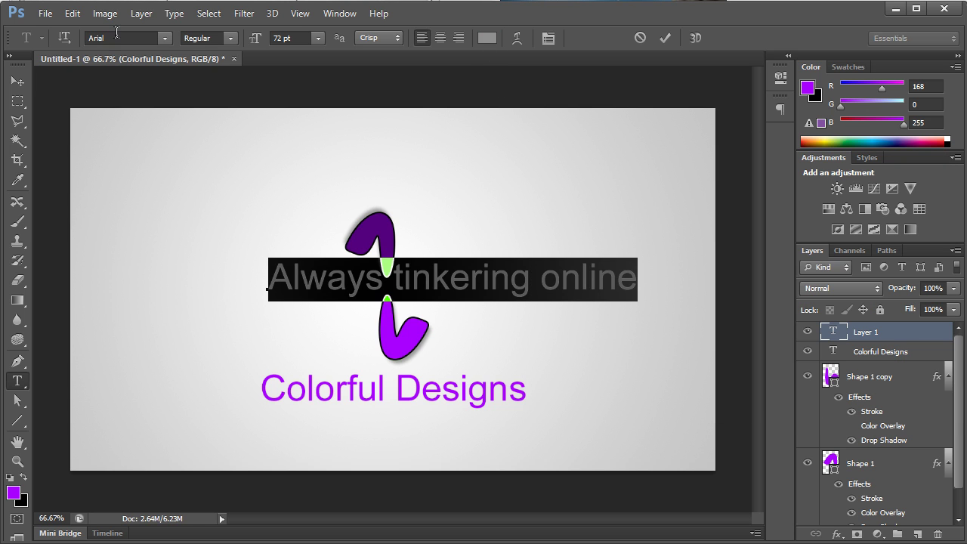
click(288, 37)
text(60)
key(Return)
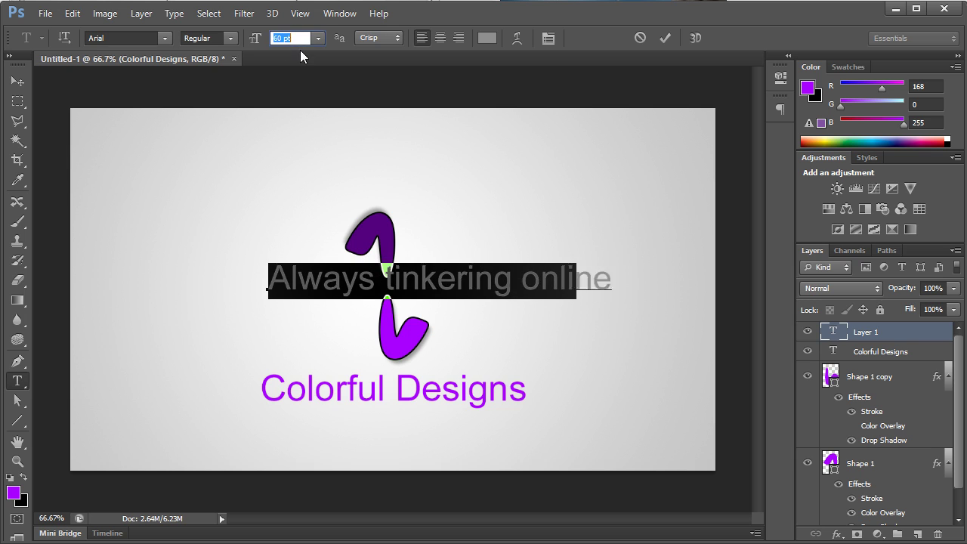
scroll(293, 39, down, 20)
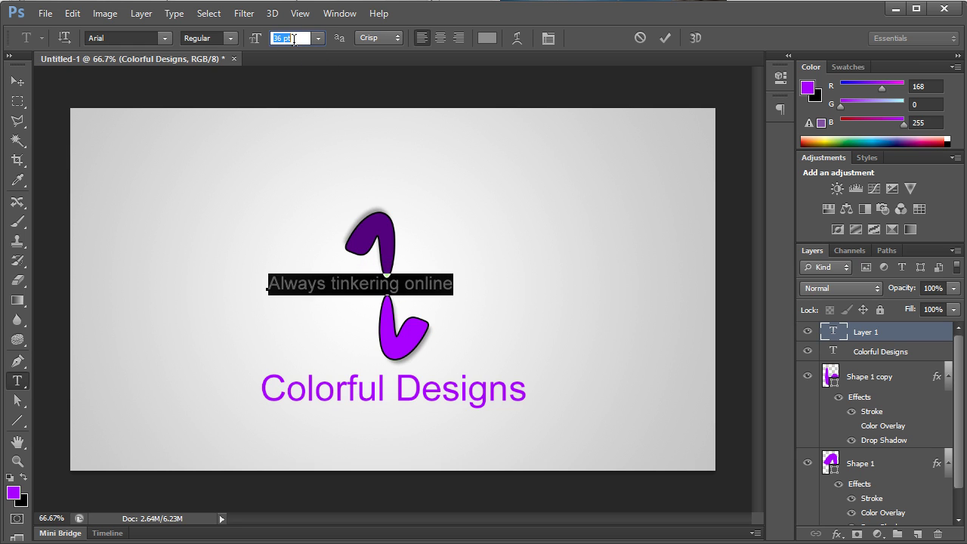
scroll(294, 39, down, 7)
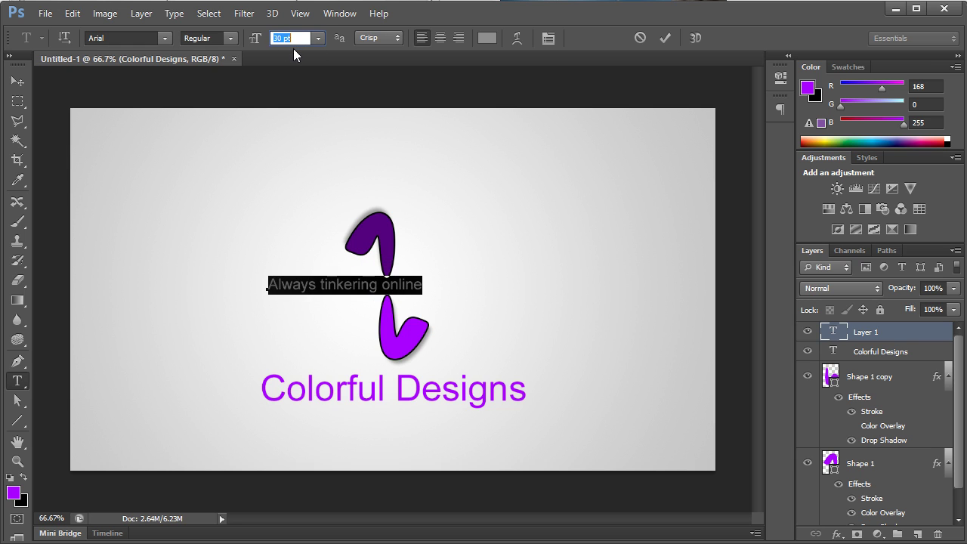
Position the slogan between the two purple shapes, fine-tuning with arrow-key nudges
click(15, 81)
drag(262, 151, 310, 154)
key(shift+Right)
key(shift+Right)
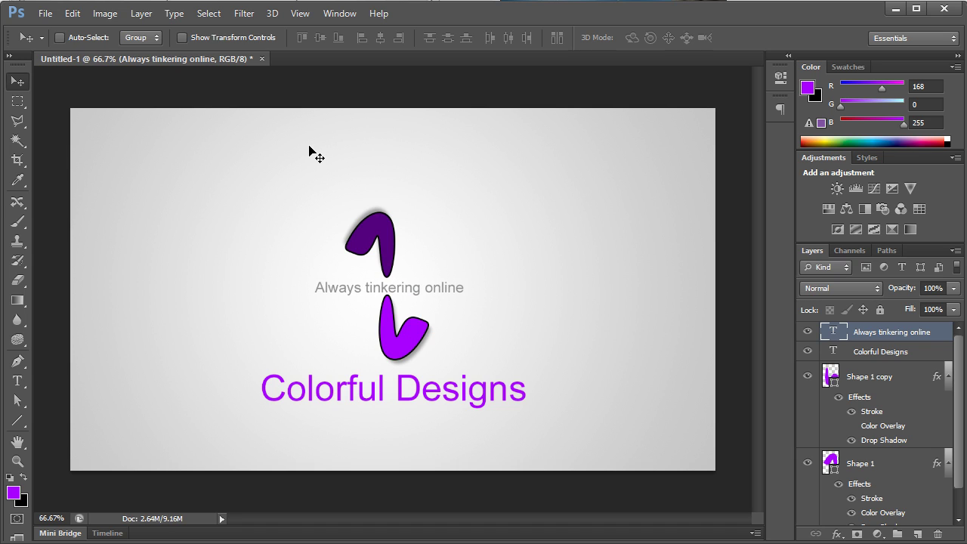
key(Up)
key(Up)
key(Up)
key(Down)
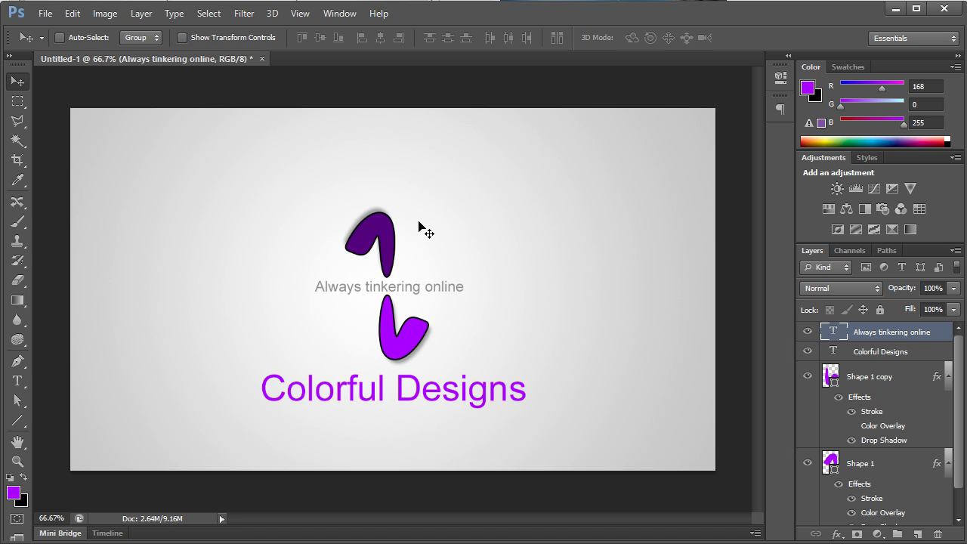
Give the Colorful Designs title Bevel & Emboss and a drop shadow angled at 117°
click(920, 357)
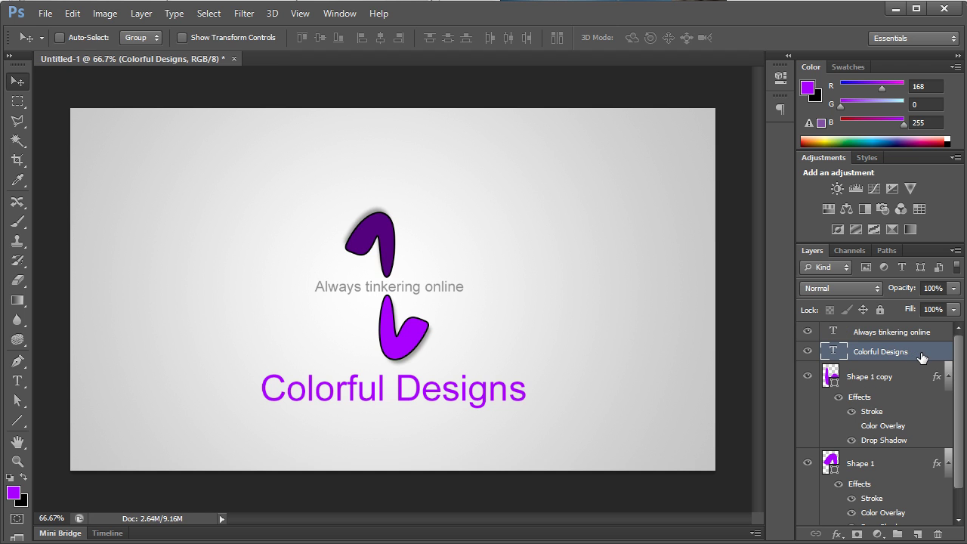
double_click(922, 357)
click(582, 115)
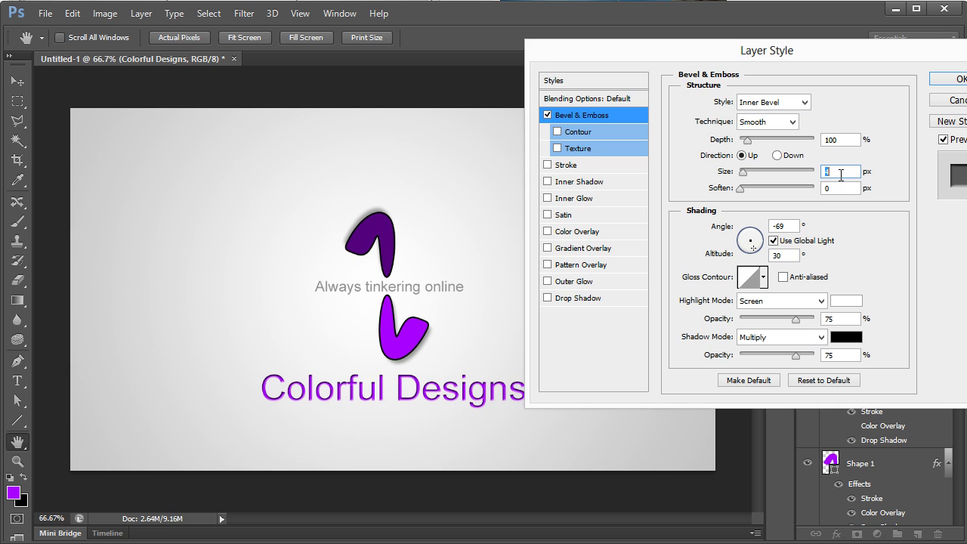
click(579, 299)
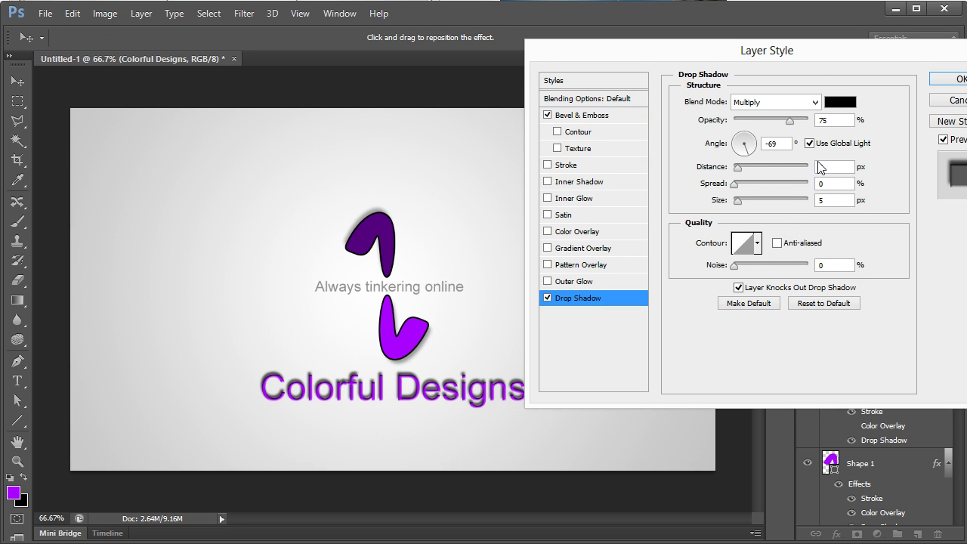
drag(744, 148, 740, 137)
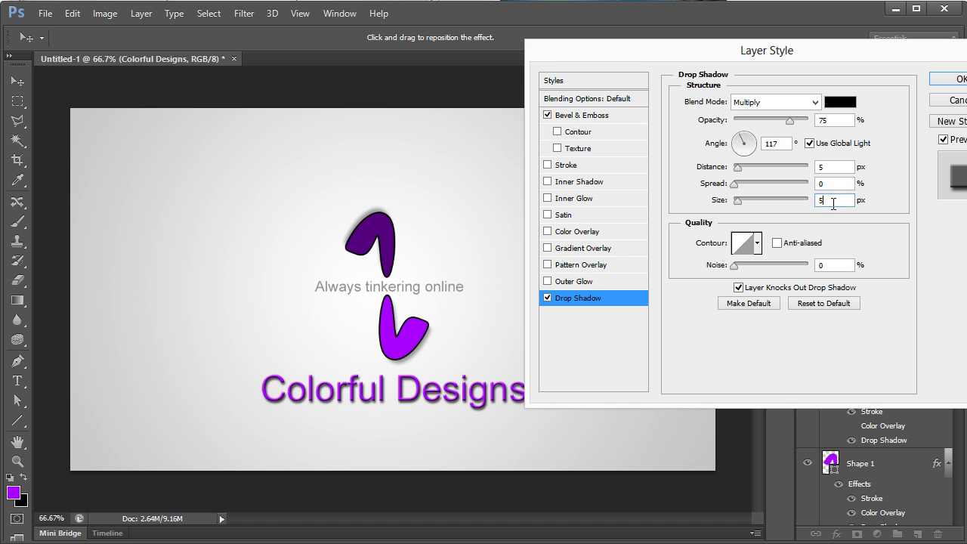
scroll(834, 204, up, 3)
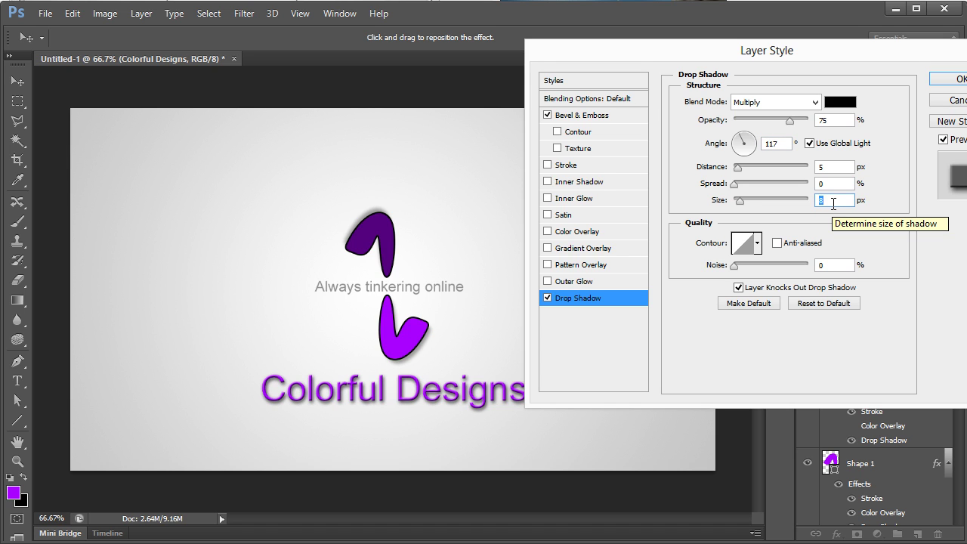
Add a 2 px dark purple #54007f stroke sampled from the upper shape, then apply
click(571, 171)
click(722, 206)
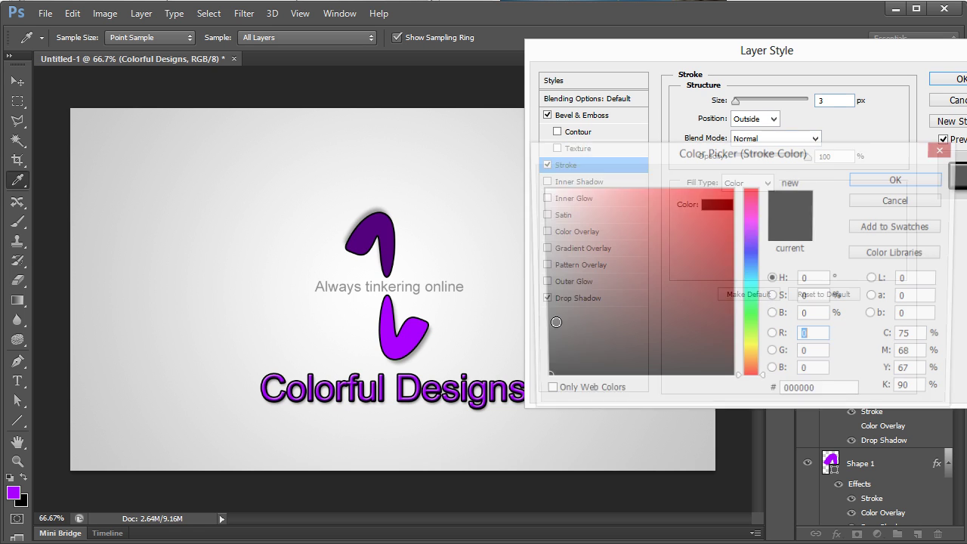
click(369, 237)
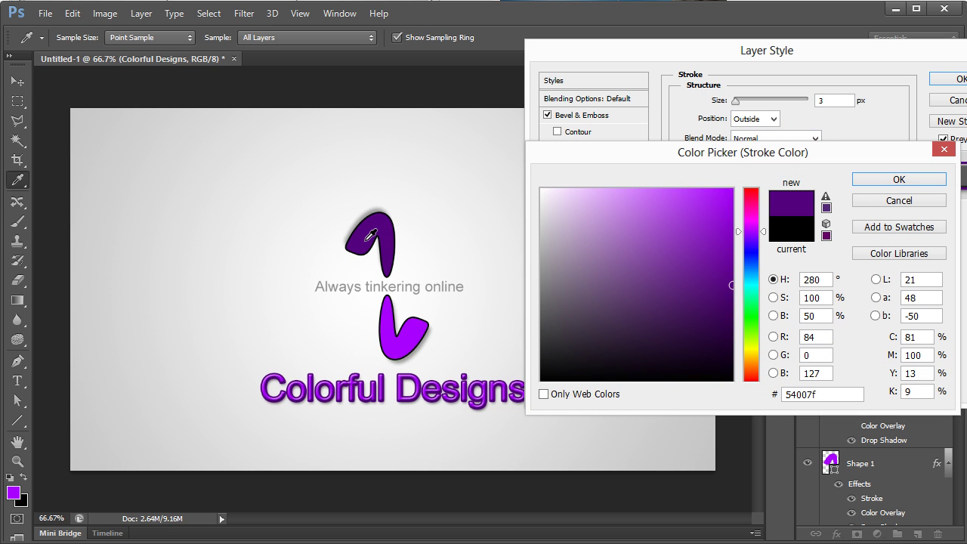
click(918, 181)
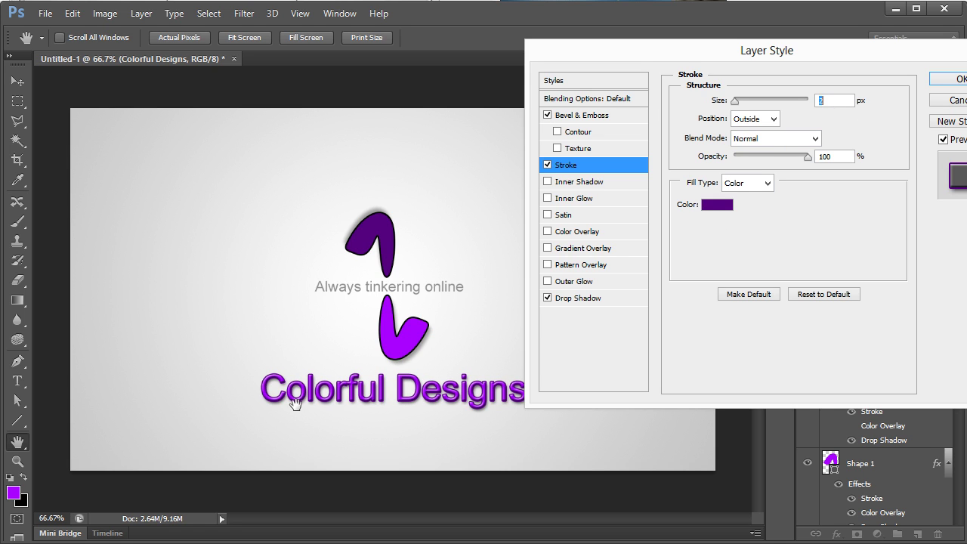
click(954, 80)
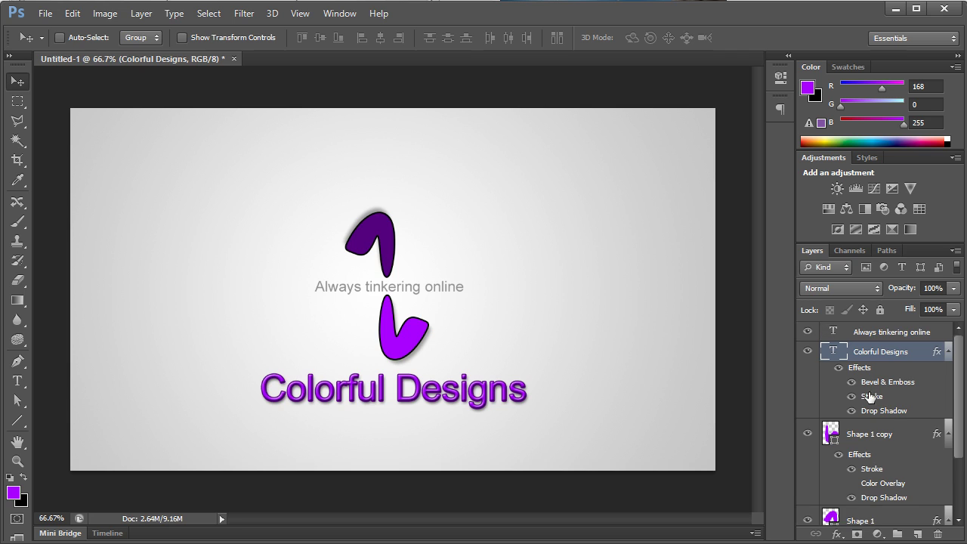
Collapse the layer effects lists and load Shape 1's outline as a selection
click(949, 353)
click(949, 376)
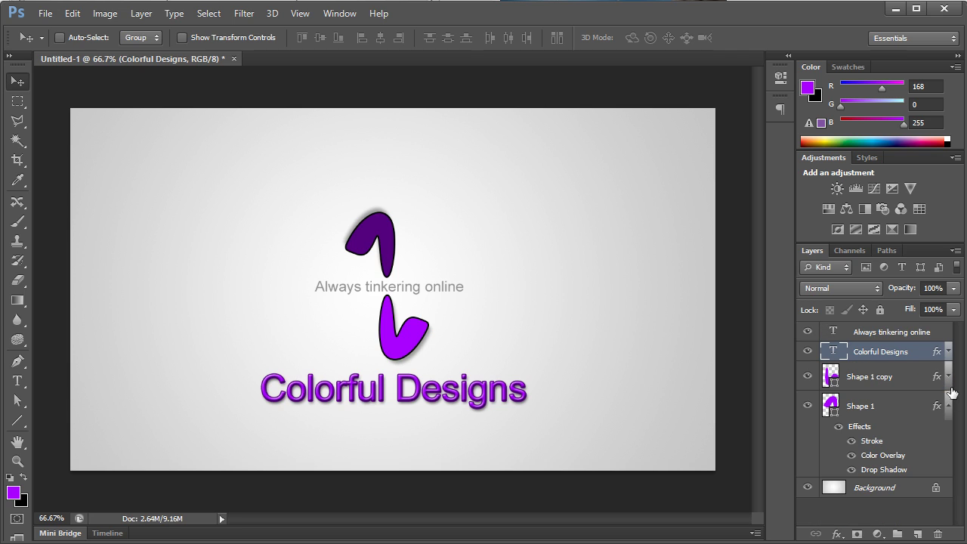
click(949, 406)
click(888, 385)
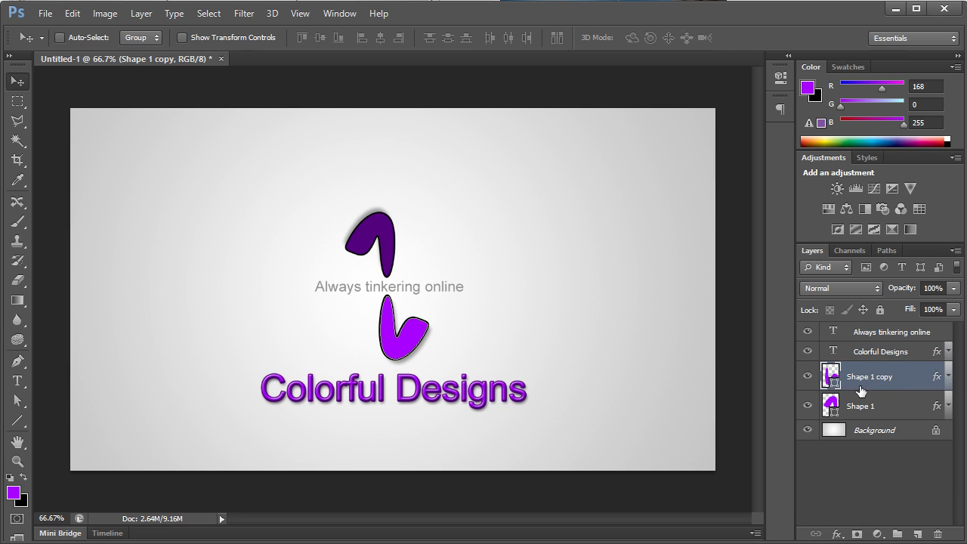
click(884, 406)
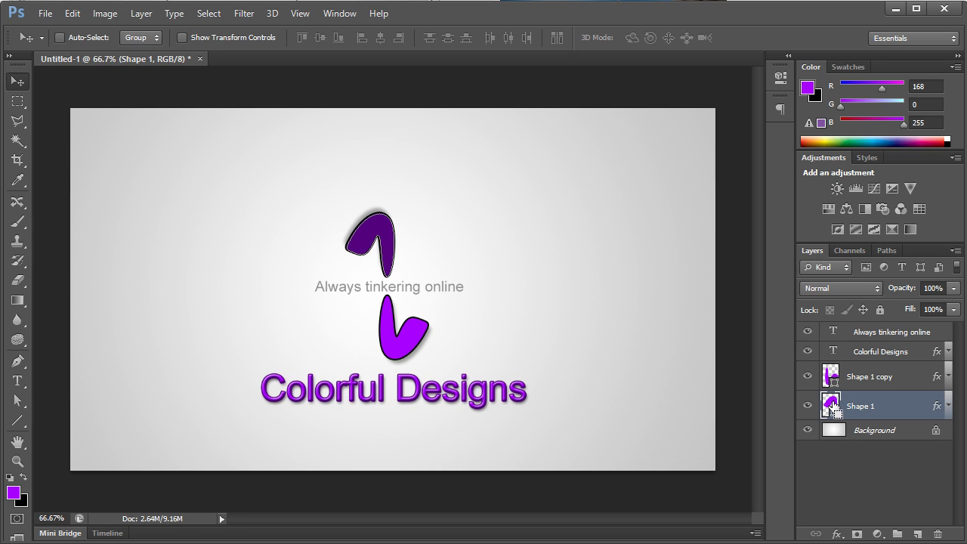
ctrl+click(832, 407)
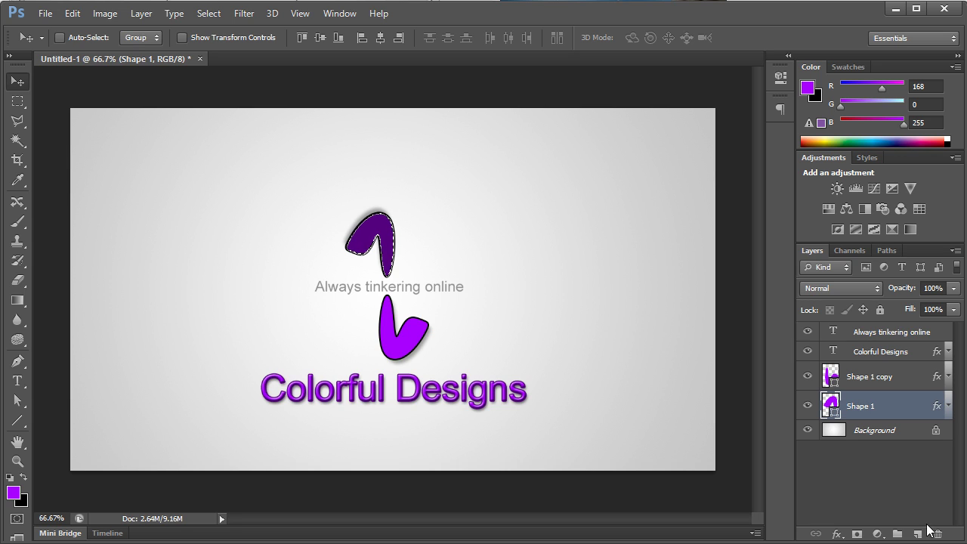
Create a new layer named 'highlights' and drag it above Shape 1 copy
click(917, 532)
double_click(868, 401)
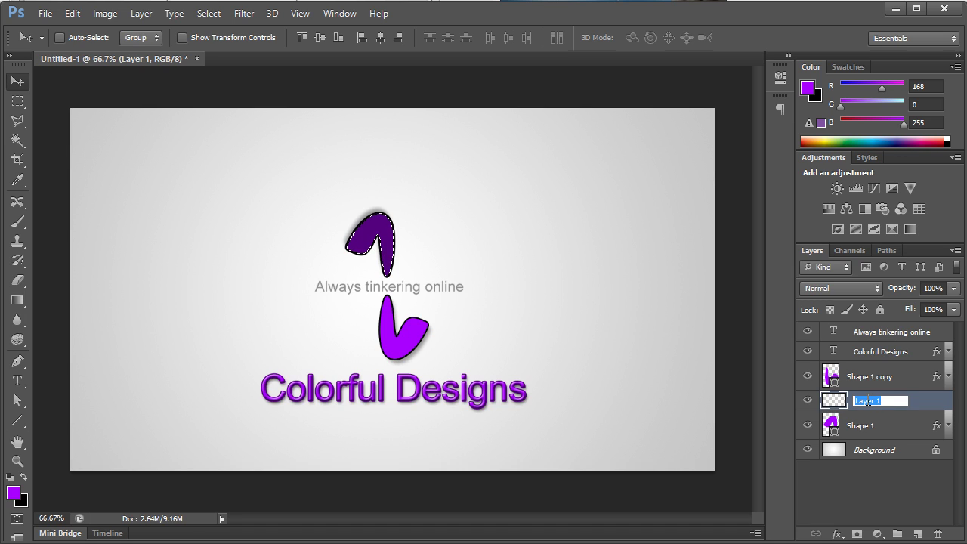
text(highlights)
key(Return)
drag(867, 403, 850, 365)
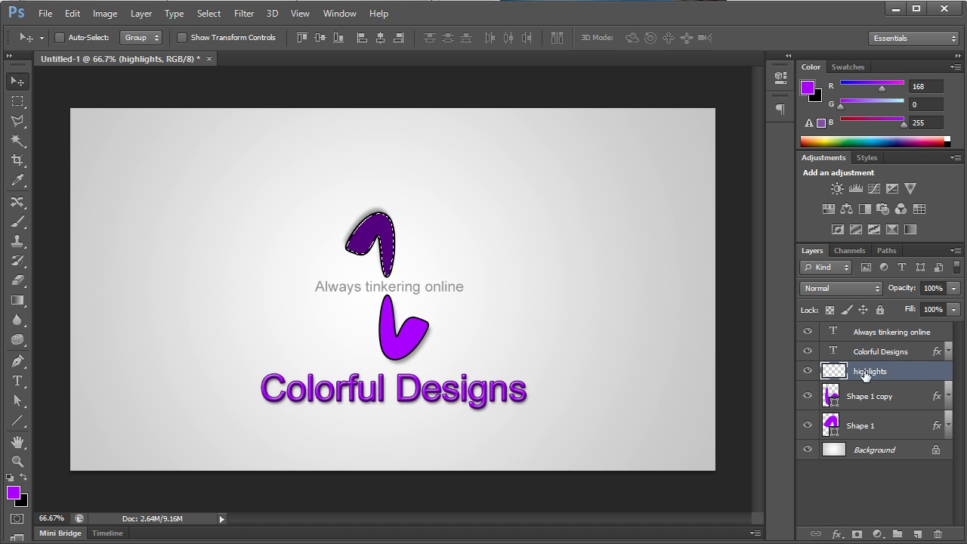
Set up a white soft round brush with 0% hardness, sized to 68 px
click(17, 221)
key(d)
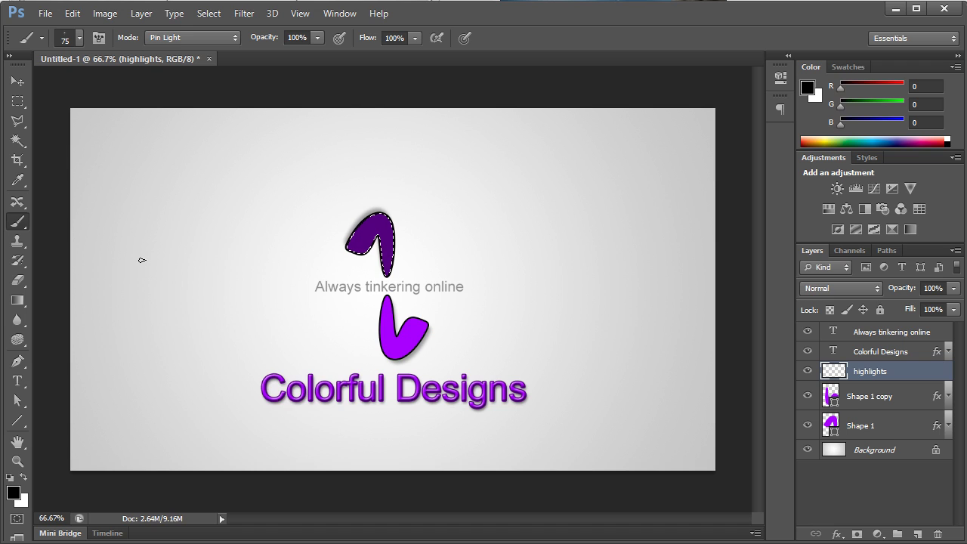
key(x)
right_click(154, 259)
click(233, 362)
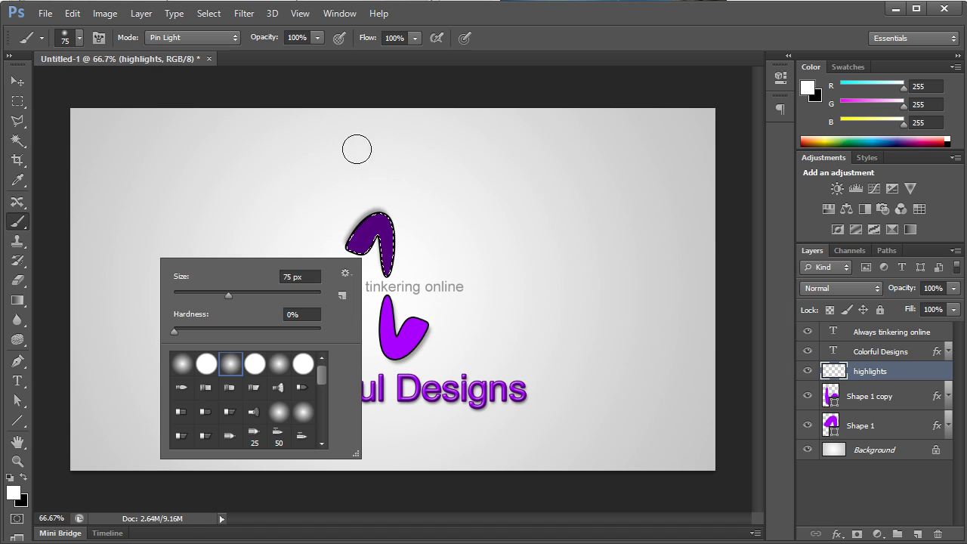
click(474, 58)
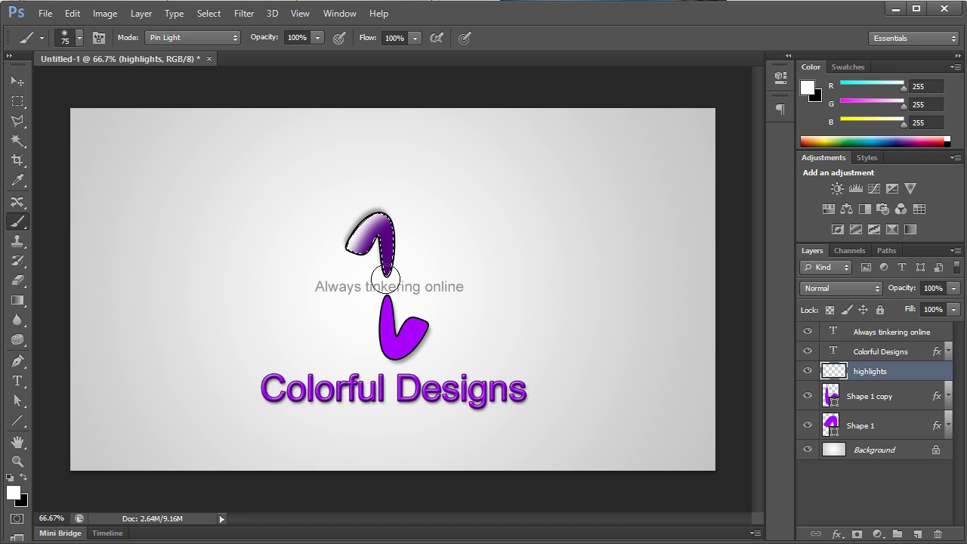
right_click(380, 262)
drag(429, 300, 423, 300)
key(Return)
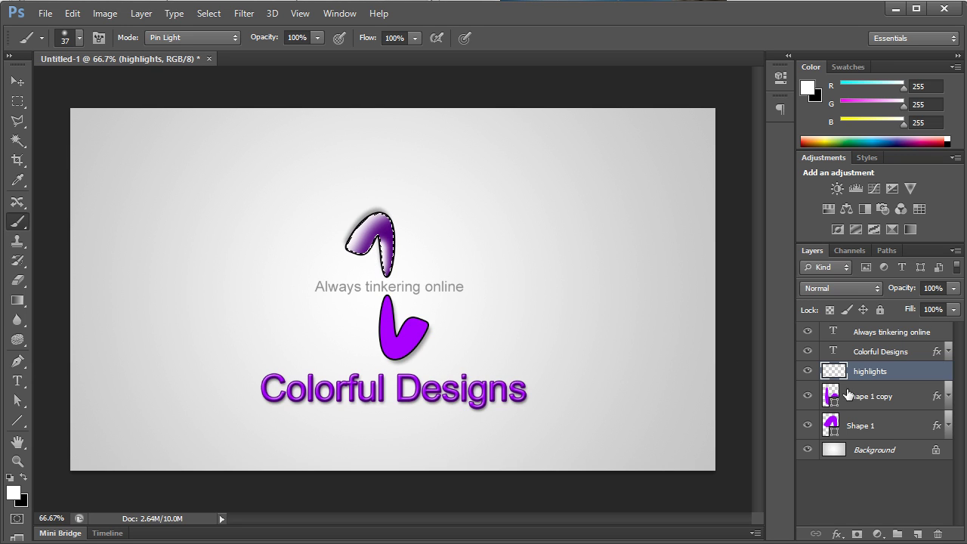
right_click(383, 296)
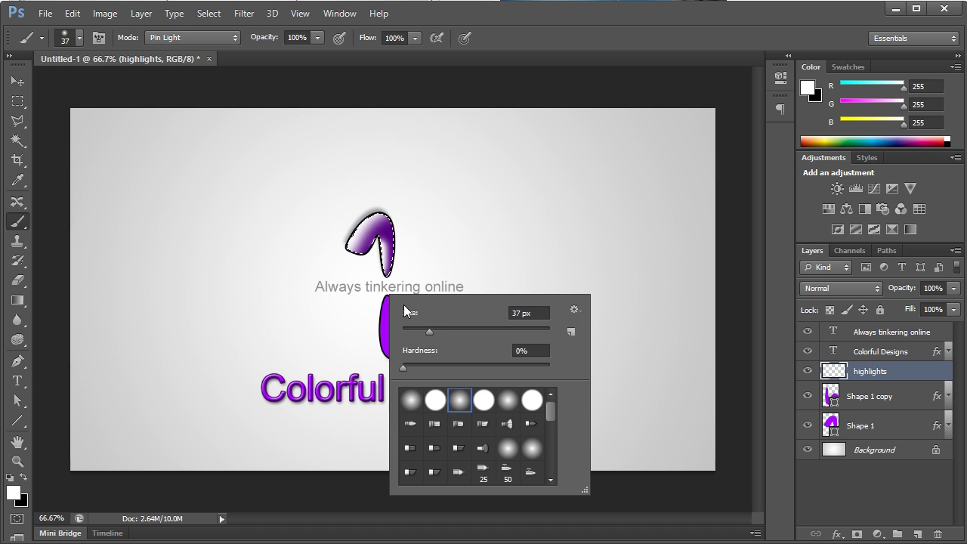
drag(428, 331, 452, 331)
key(Return)
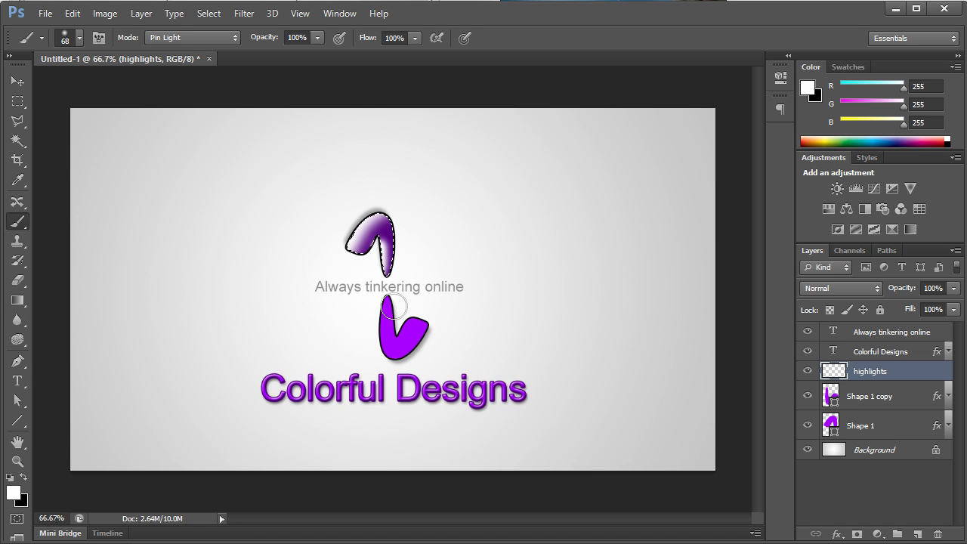
Paint a white highlight inside the lower V shape's selection, then deselect
ctrl+click(831, 398)
mouse_move(376, 301)
mouse_down()
mouse_move(371, 348)
mouse_move(397, 355)
mouse_move(433, 345)
mouse_move(398, 377)
mouse_move(389, 324)
mouse_up()
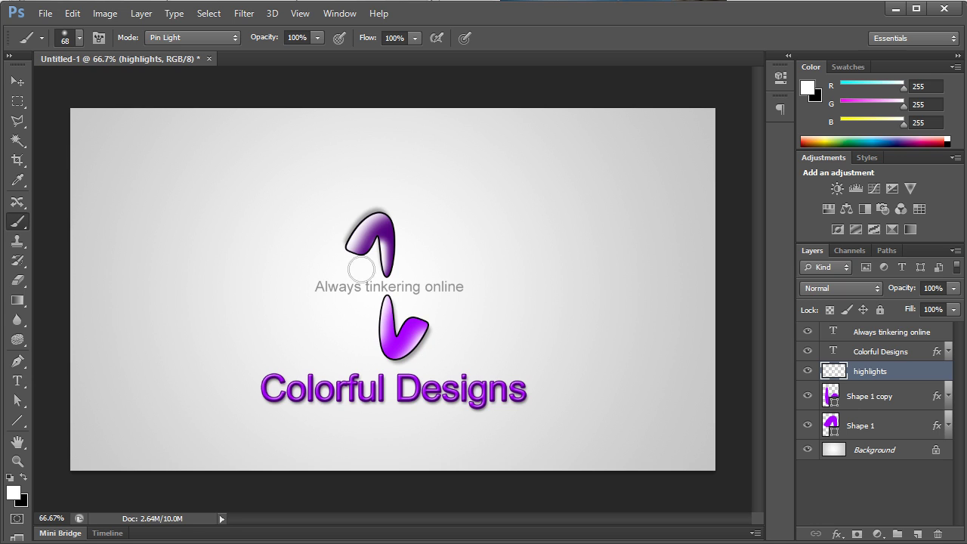
key(ctrl+d)
Lower the highlights layer's opacity to 55%
click(954, 288)
drag(951, 305, 919, 305)
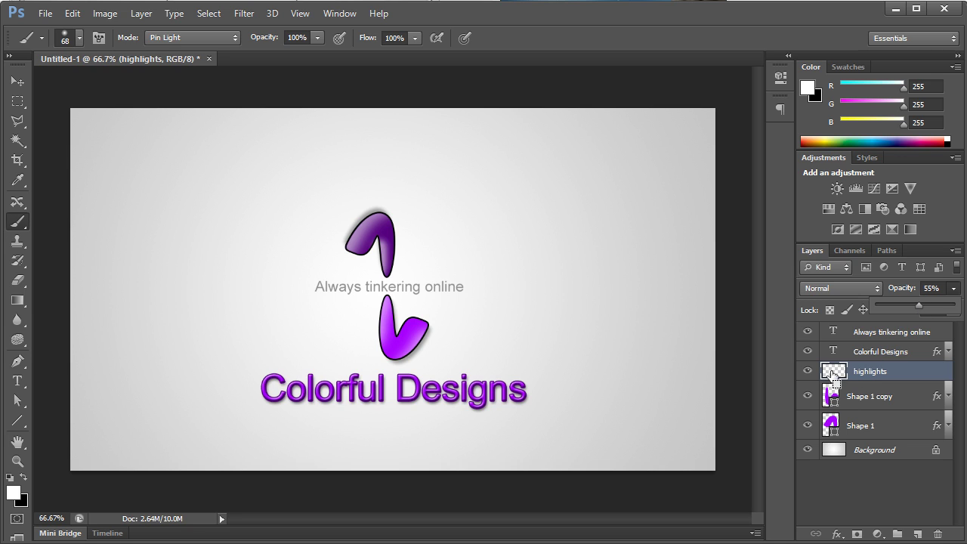
click(925, 375)
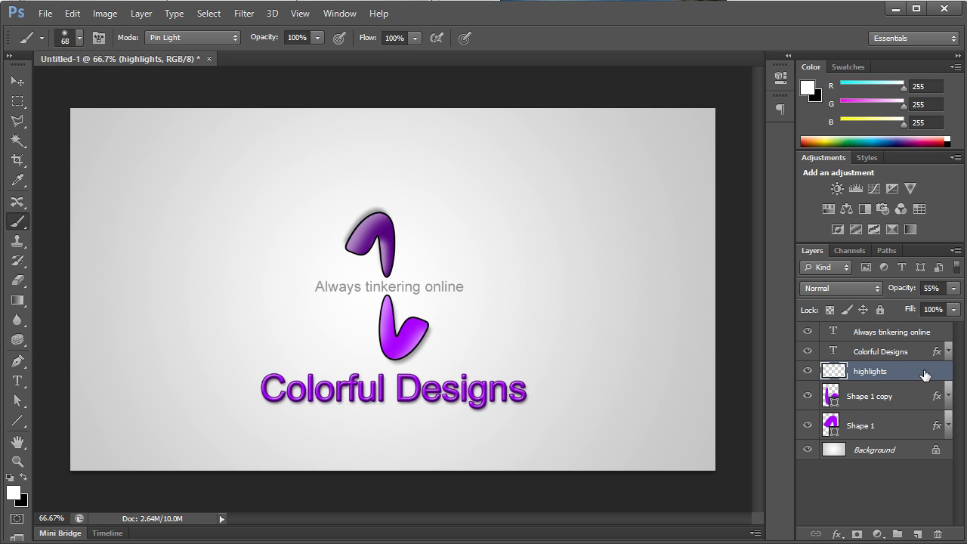
Select all and paste the highlights into a new Alpha 1 channel
key(ctrl+a)
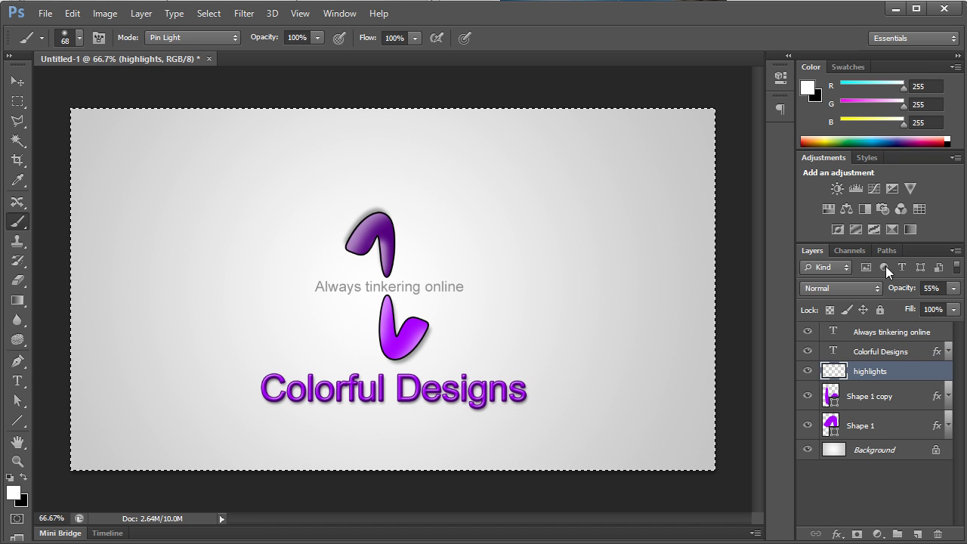
click(848, 250)
click(914, 531)
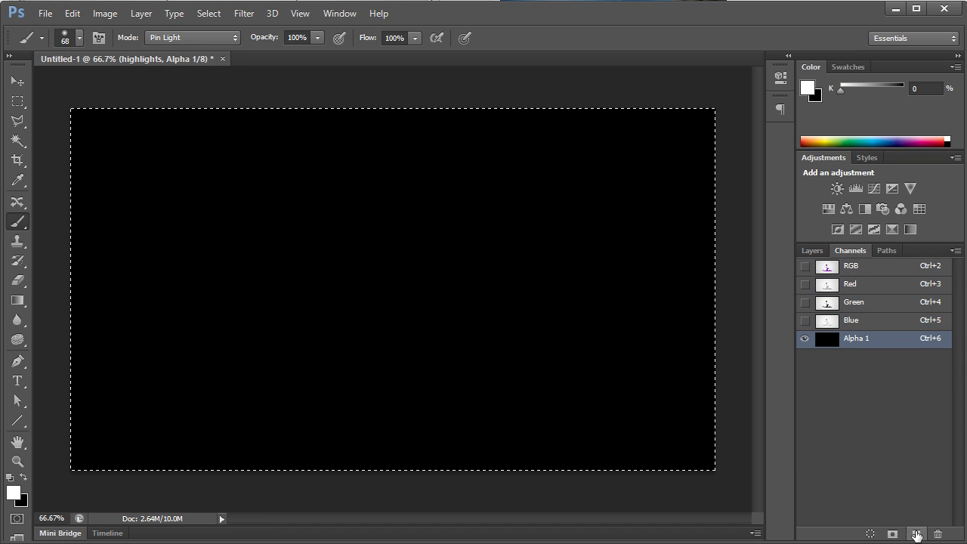
key(ctrl+v)
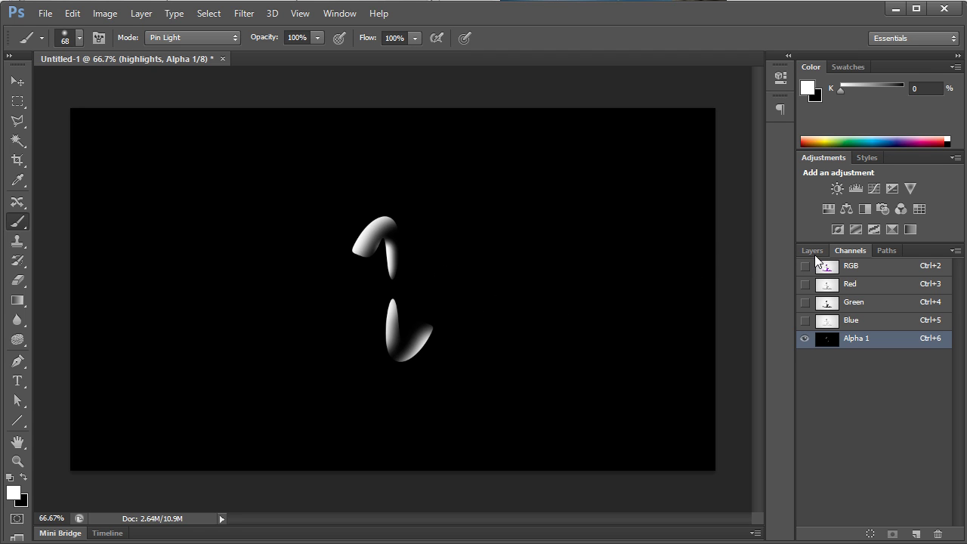
Return to Layers, undo an accidental layer mask, and reselect the highlights layer
click(815, 255)
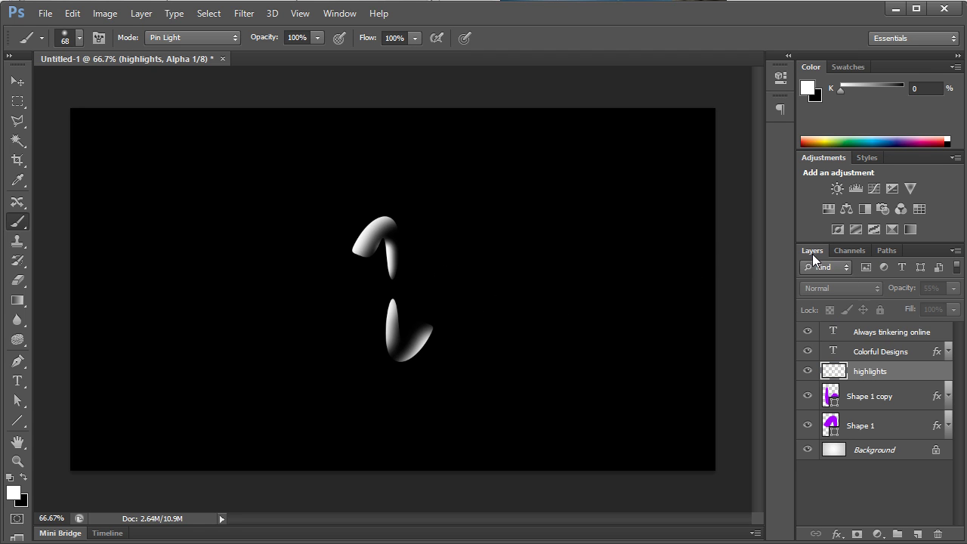
right_click(845, 374)
click(879, 376)
click(857, 534)
key(ctrl+z)
click(907, 372)
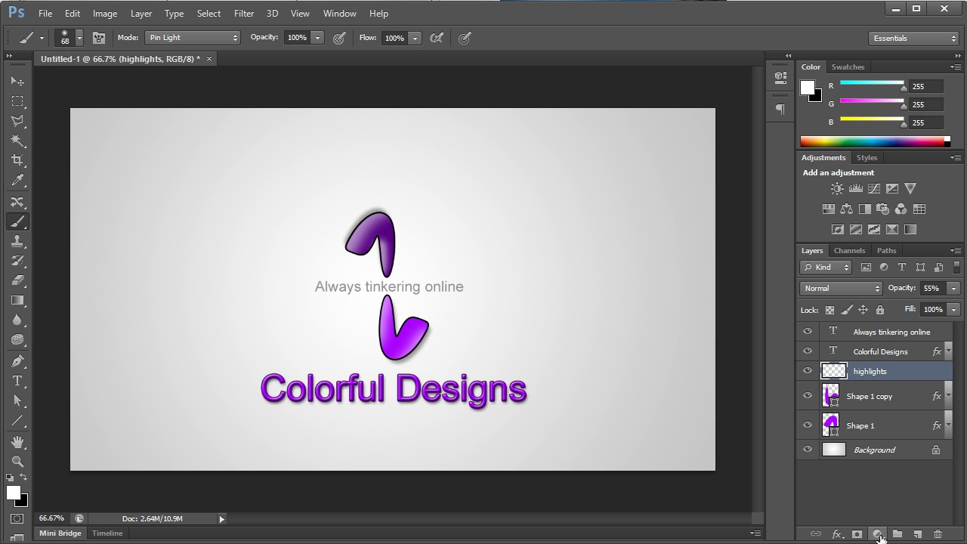
Browse the adjustment and effects lists, then load the lower purple shape's outline as a selection
click(879, 535)
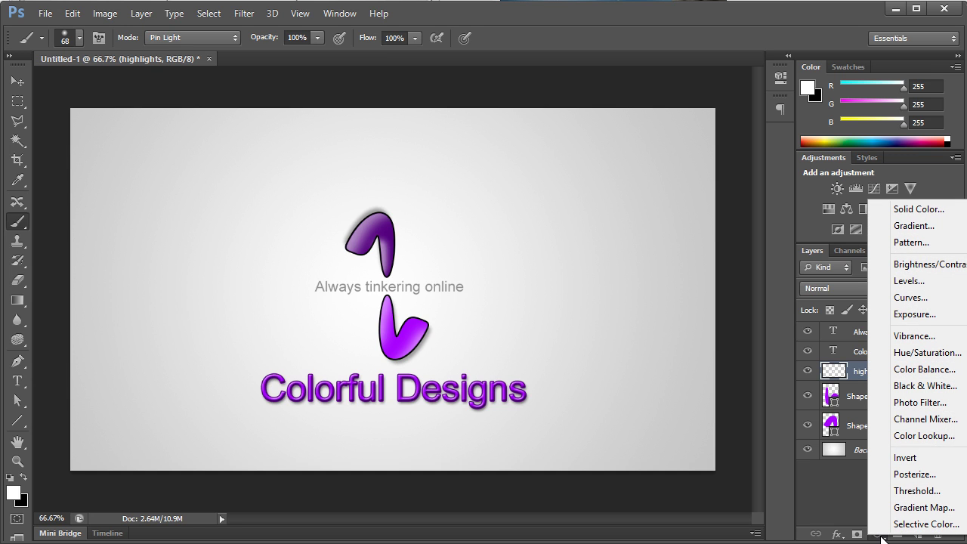
click(838, 534)
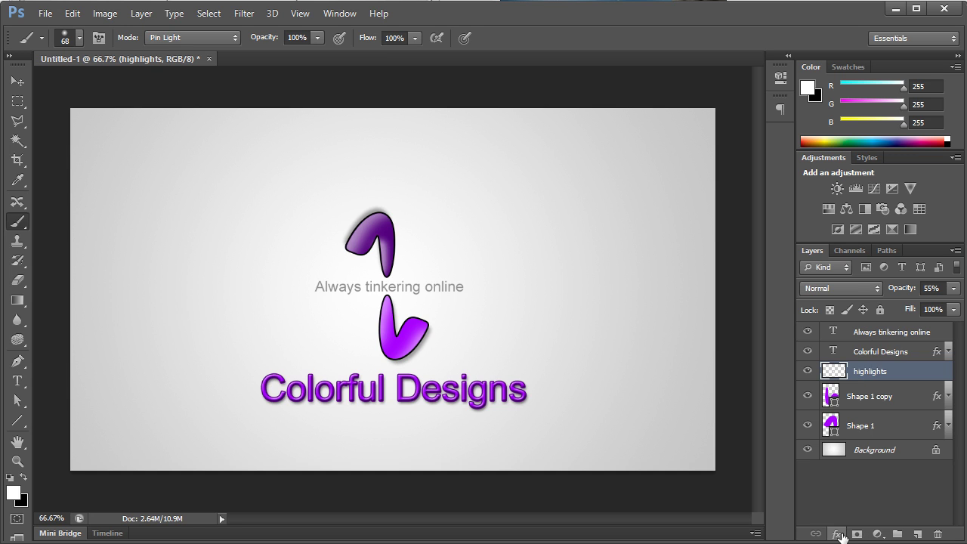
click(838, 534)
click(839, 536)
click(878, 534)
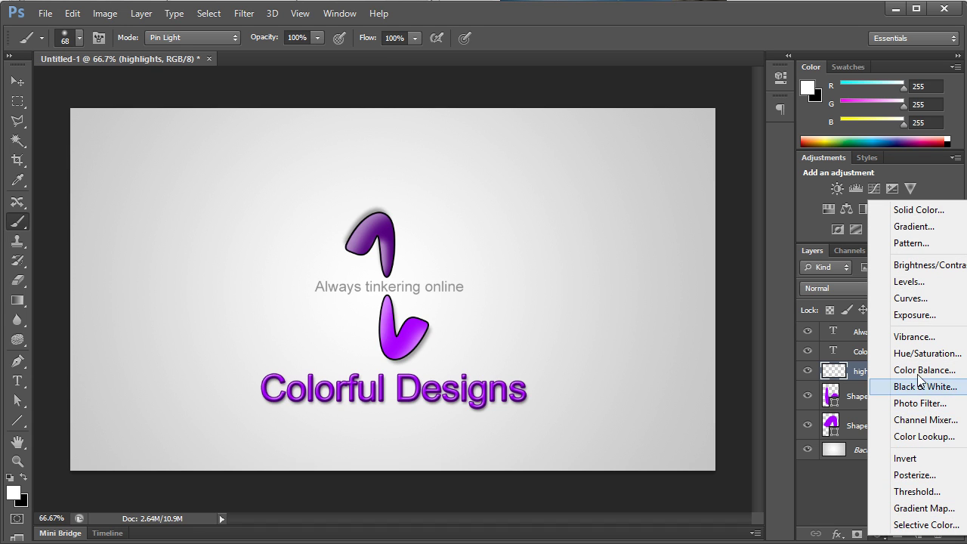
click(834, 535)
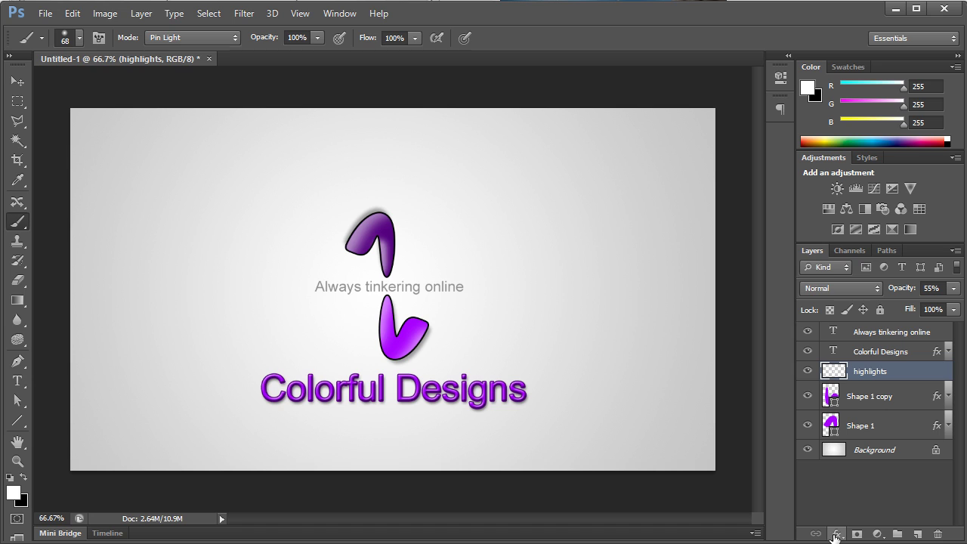
ctrl+click(835, 371)
ctrl+click(838, 387)
Add the upper shape to the selection and stretch a tilted, wide spot light in Lighting Effects
ctrl+shift+click(834, 425)
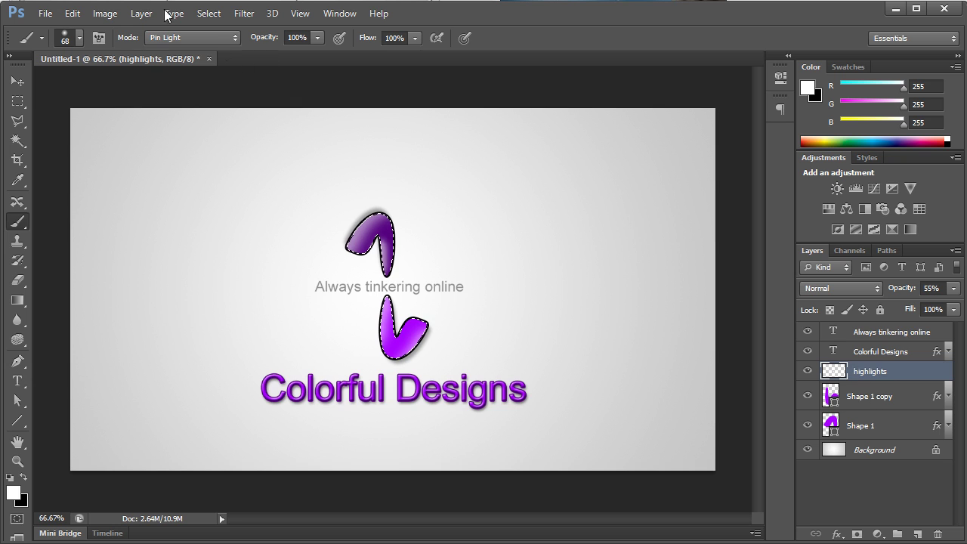
click(243, 14)
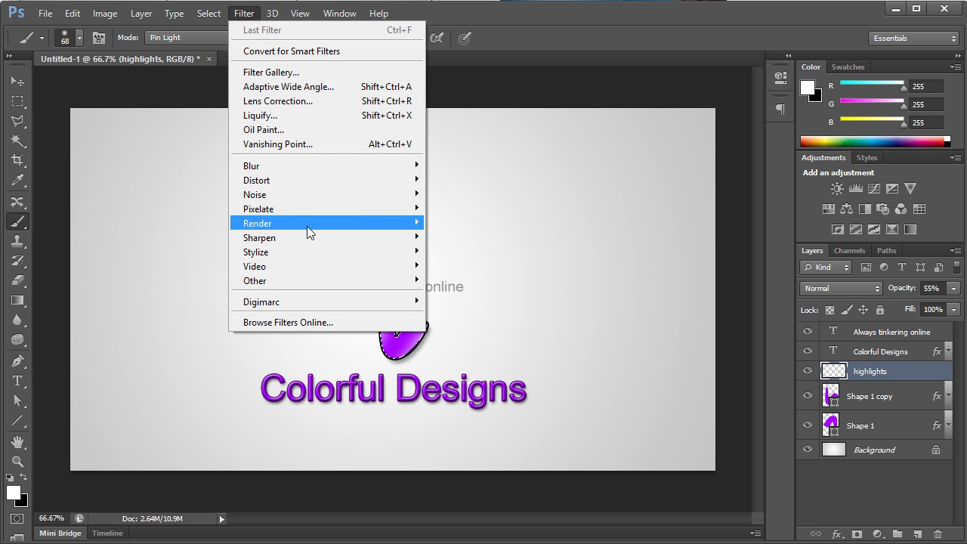
mouse_move(307, 225)
click(463, 281)
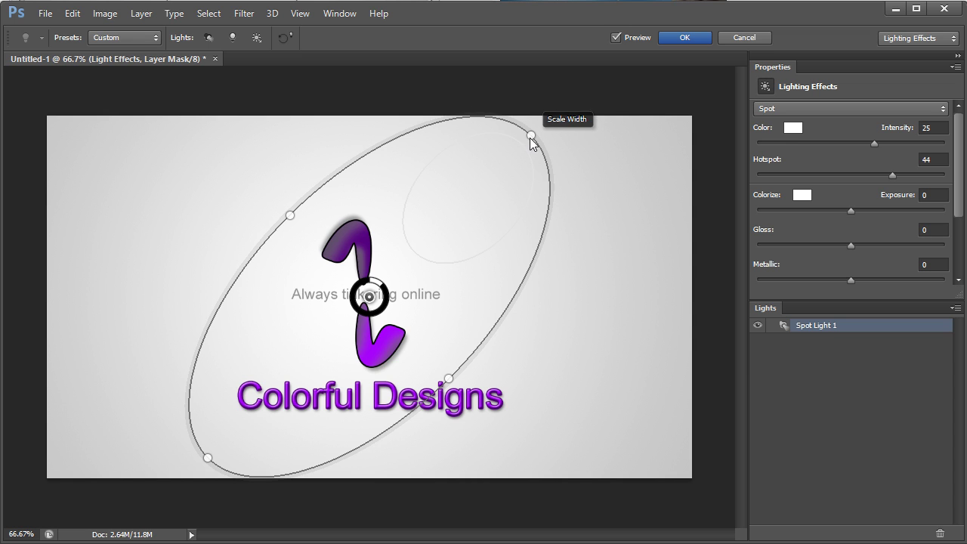
drag(530, 137, 299, 208)
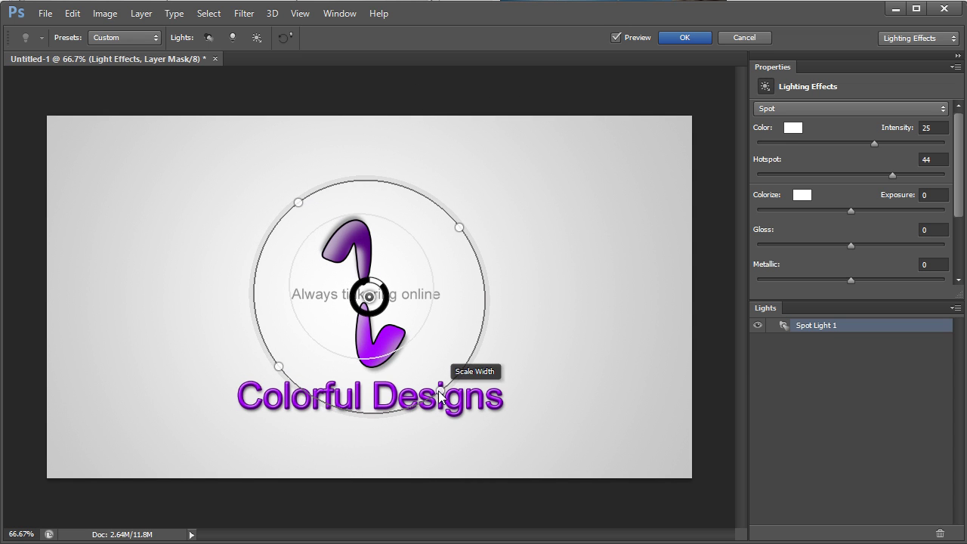
drag(448, 399, 465, 414)
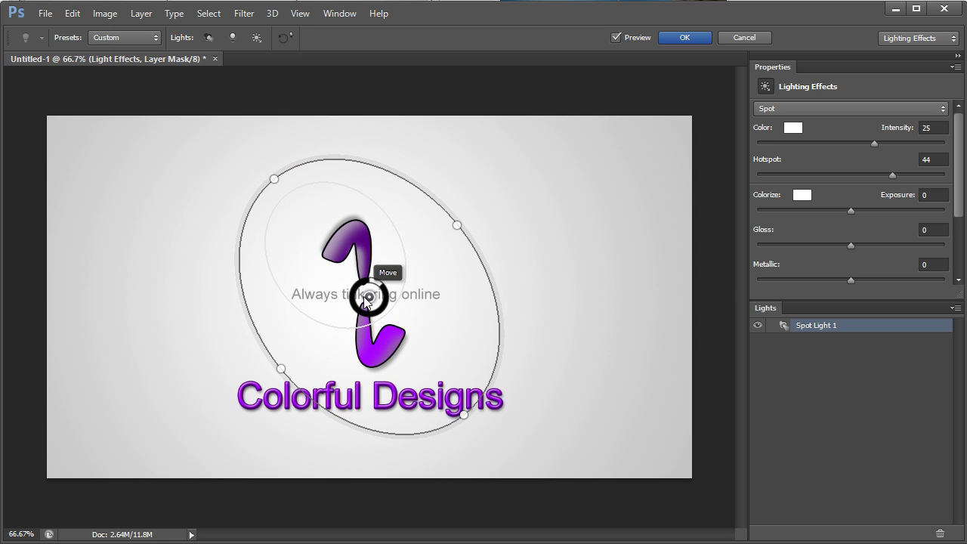
drag(369, 303, 384, 336)
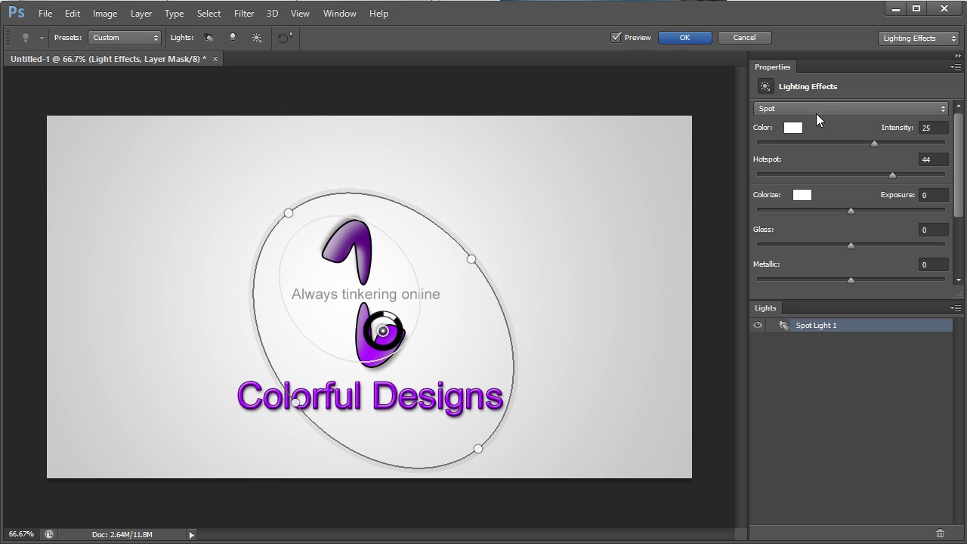
Try point and infinite light types, then return to a spot light
click(832, 109)
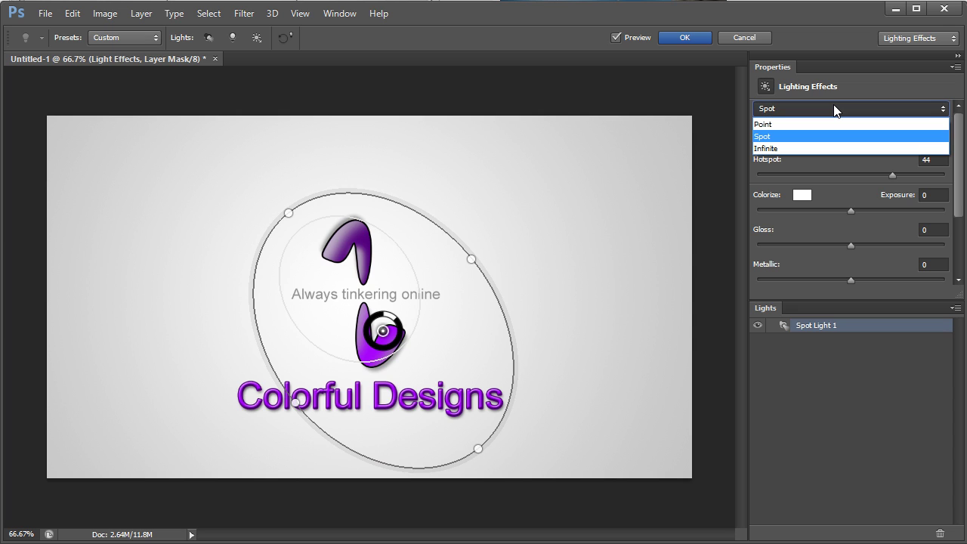
click(834, 108)
click(833, 108)
click(811, 124)
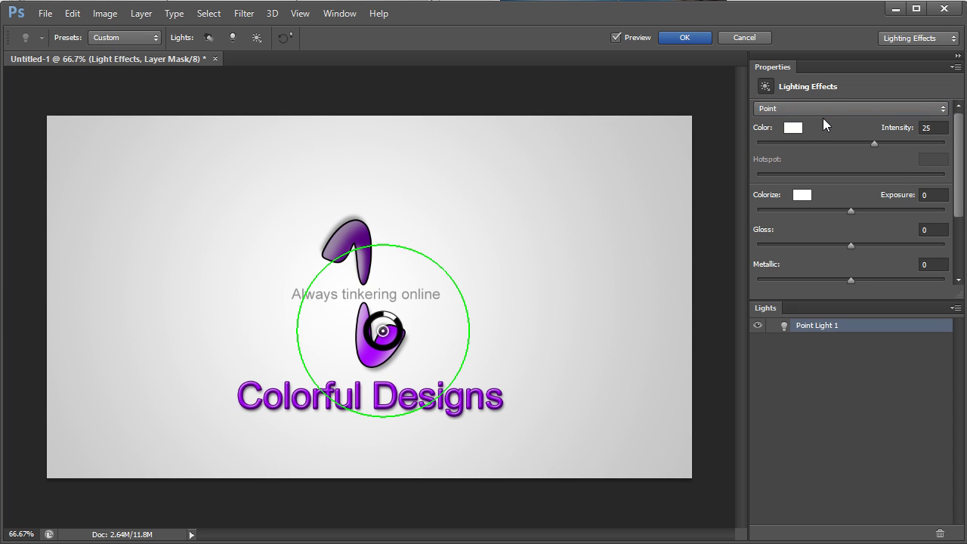
click(826, 108)
click(820, 145)
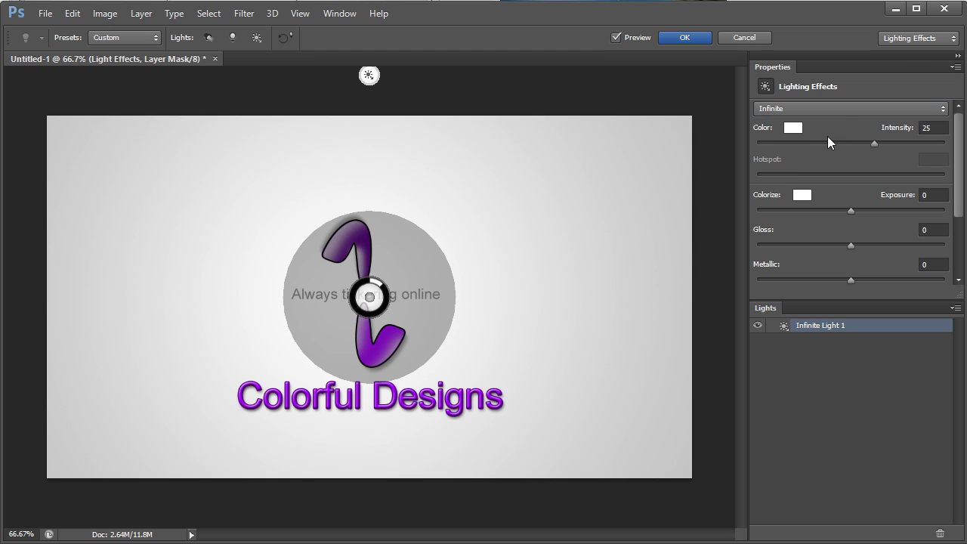
click(839, 109)
click(817, 134)
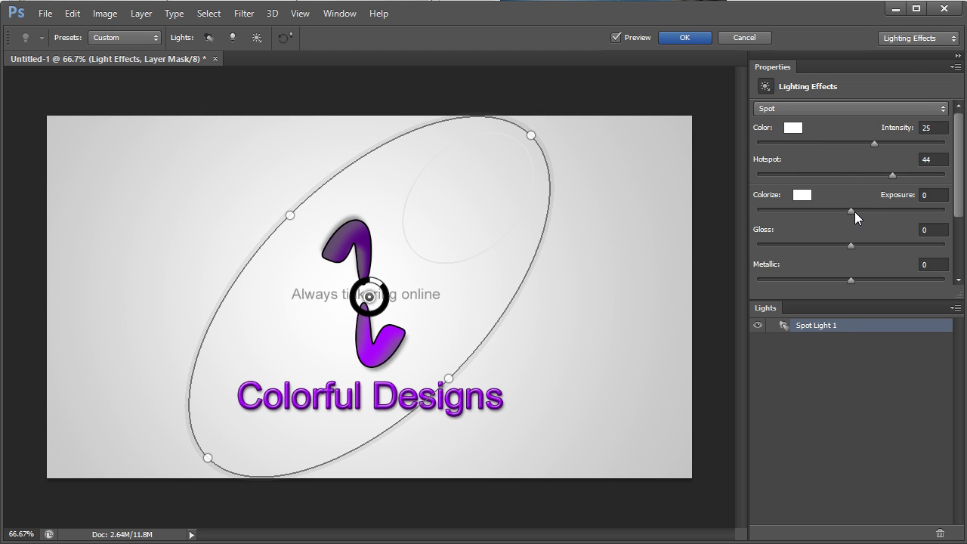
Set Exposure 100, Gloss 68, Metallic 25, Intensity 94, and apply the effect
drag(855, 212, 961, 221)
drag(859, 245, 915, 251)
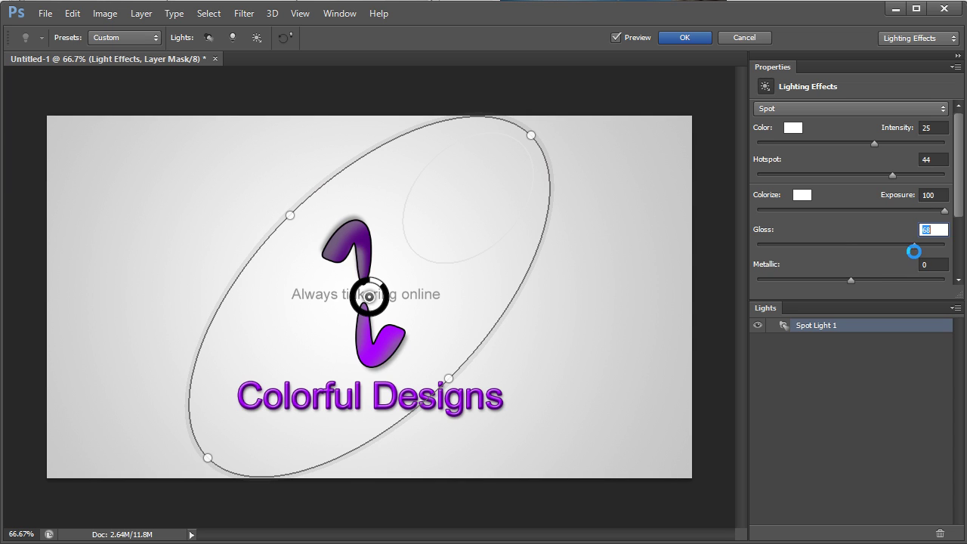
click(851, 282)
drag(854, 284, 874, 279)
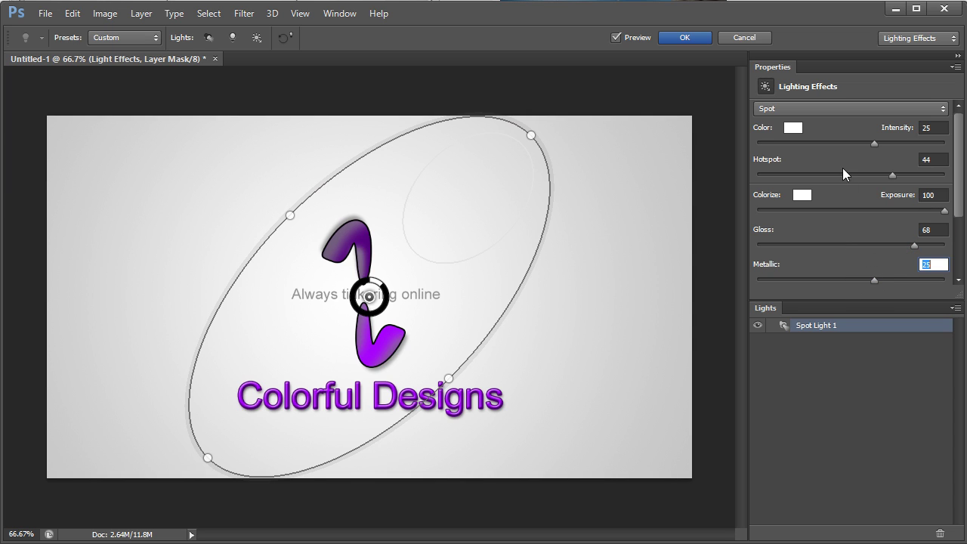
drag(874, 143, 940, 149)
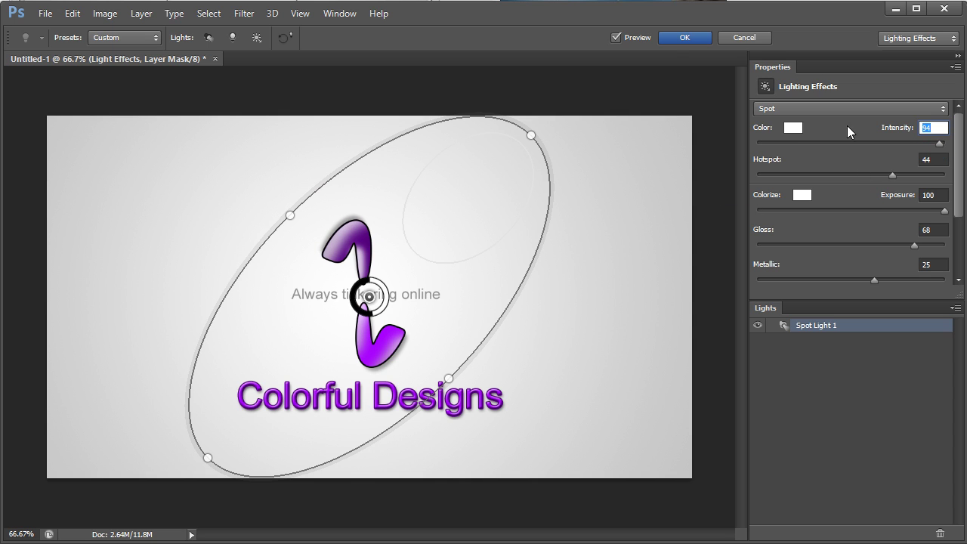
click(680, 39)
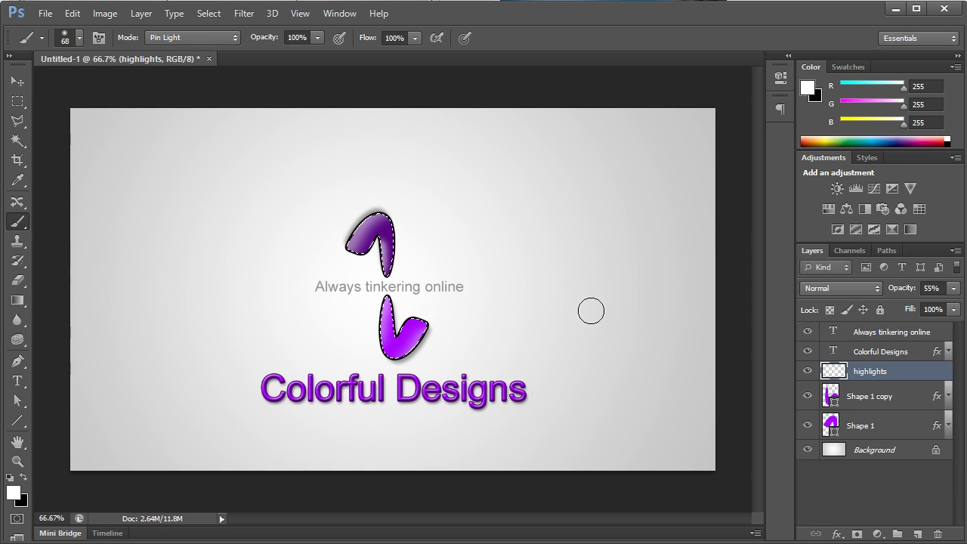
Deselect, move the slogan beside the lower shape, and nudge the lower shape up
key(ctrl+d)
click(897, 333)
key(v)
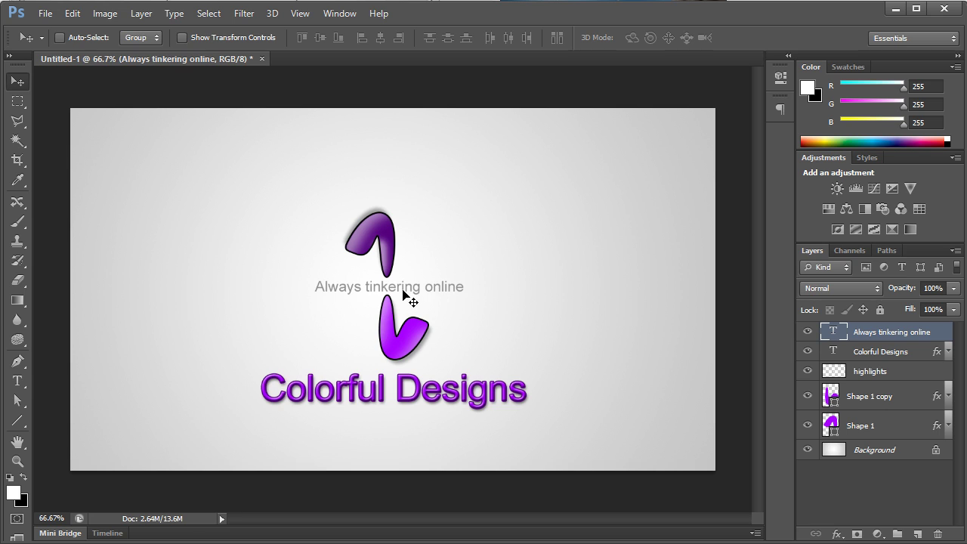
drag(407, 293, 498, 308)
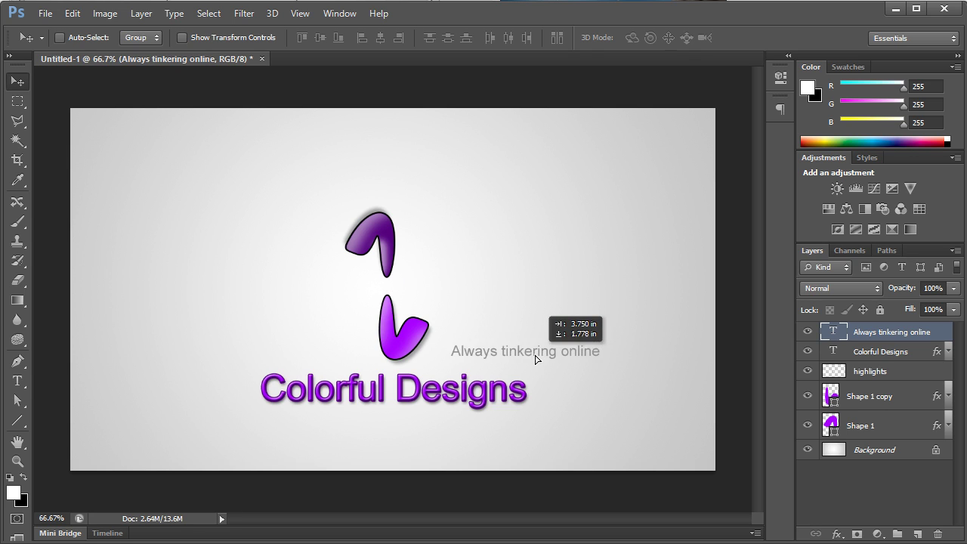
drag(536, 359, 511, 371)
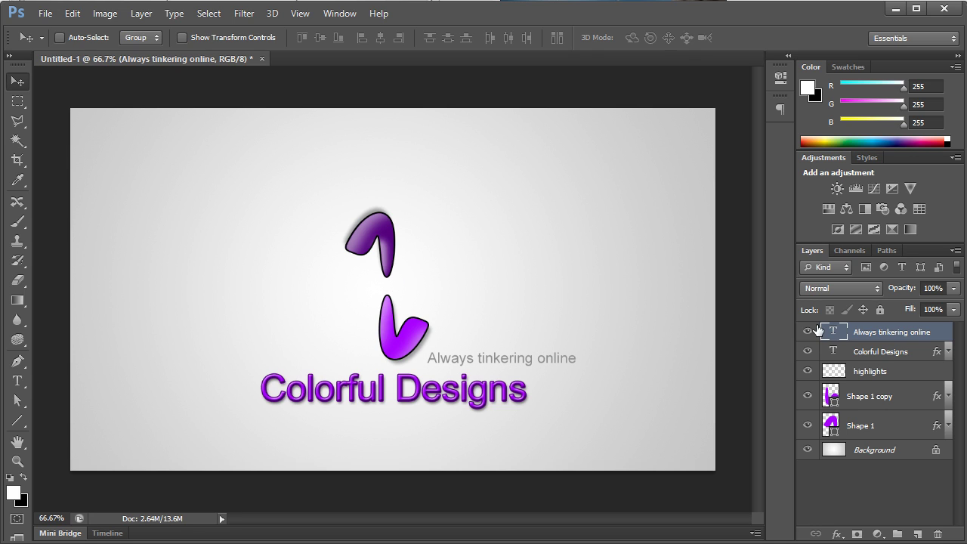
click(879, 407)
drag(494, 201, 499, 193)
Shift the title and slogan together slightly right and up
click(869, 372)
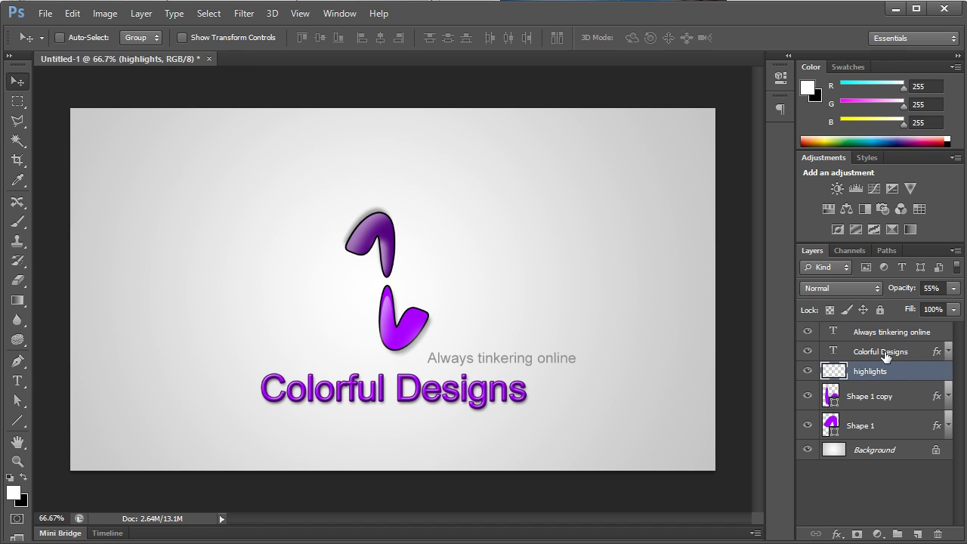
click(880, 351)
shift+click(884, 332)
drag(504, 328, 483, 342)
key(shift+Up)
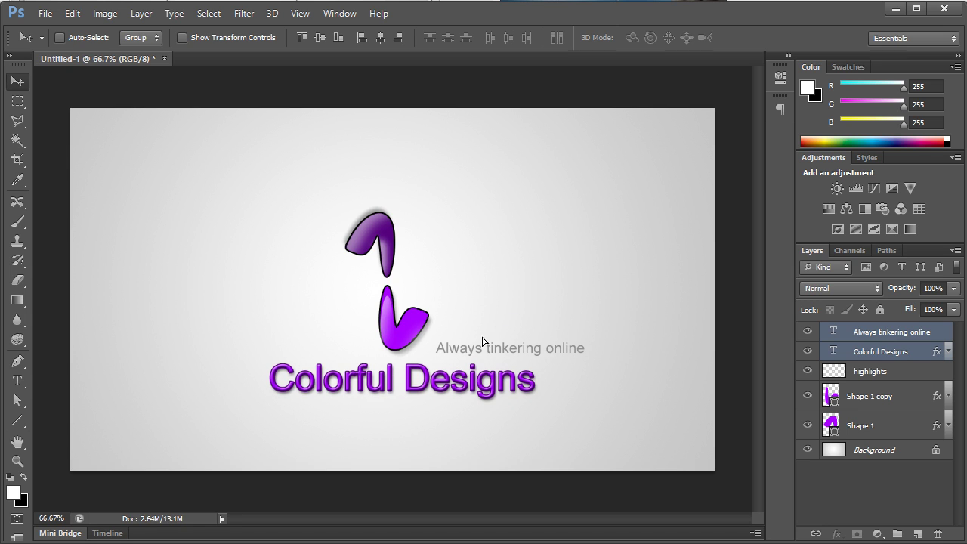
Try moving the lower and upper shapes, undoing both moves
click(881, 403)
drag(417, 237, 465, 234)
key(ctrl+z)
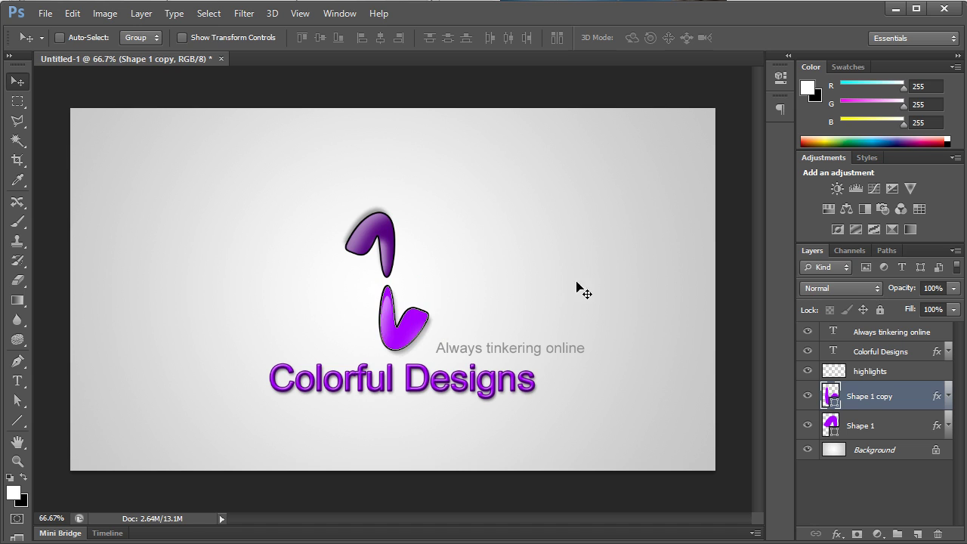
click(875, 424)
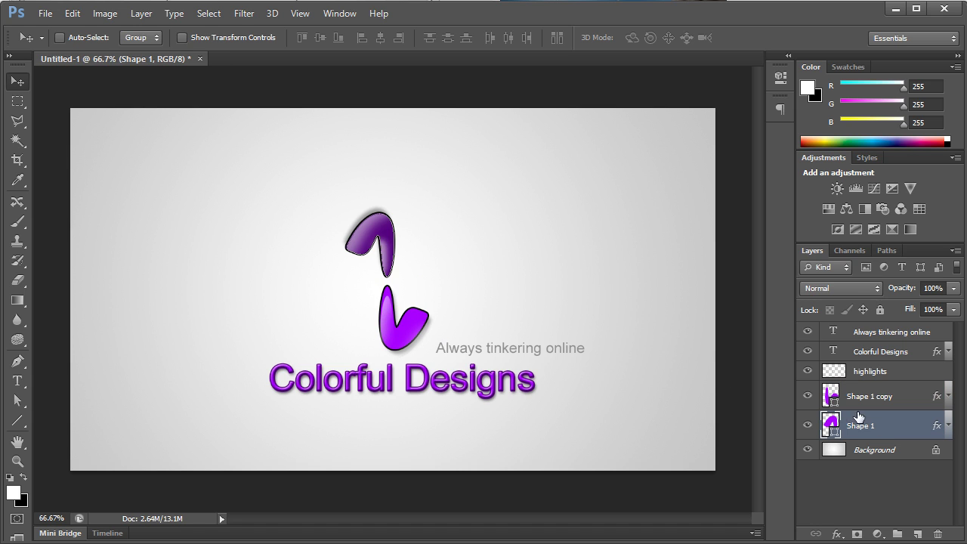
ctrl+click(869, 372)
drag(411, 212, 384, 215)
key(ctrl+z)
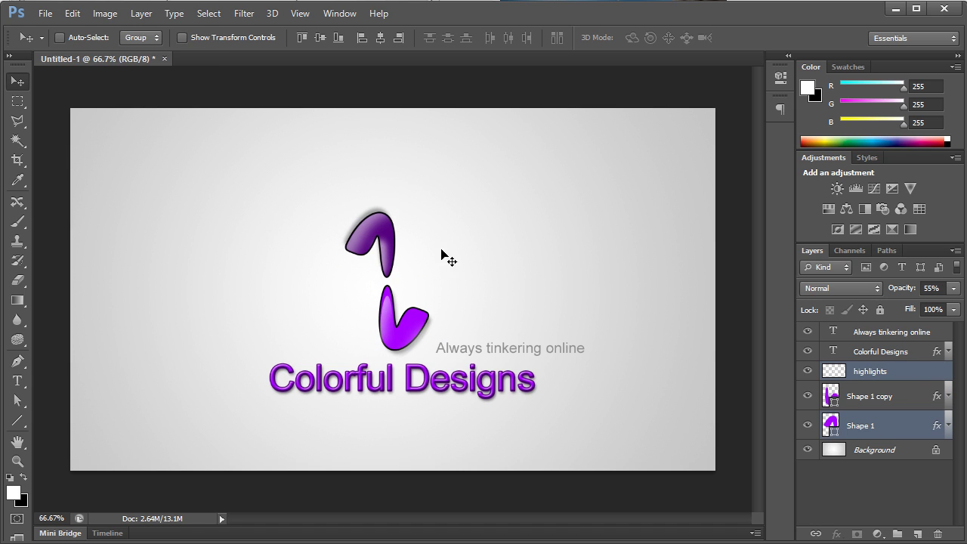
Draw a polygonal lasso selection around the upper shape on the highlights layer
click(879, 378)
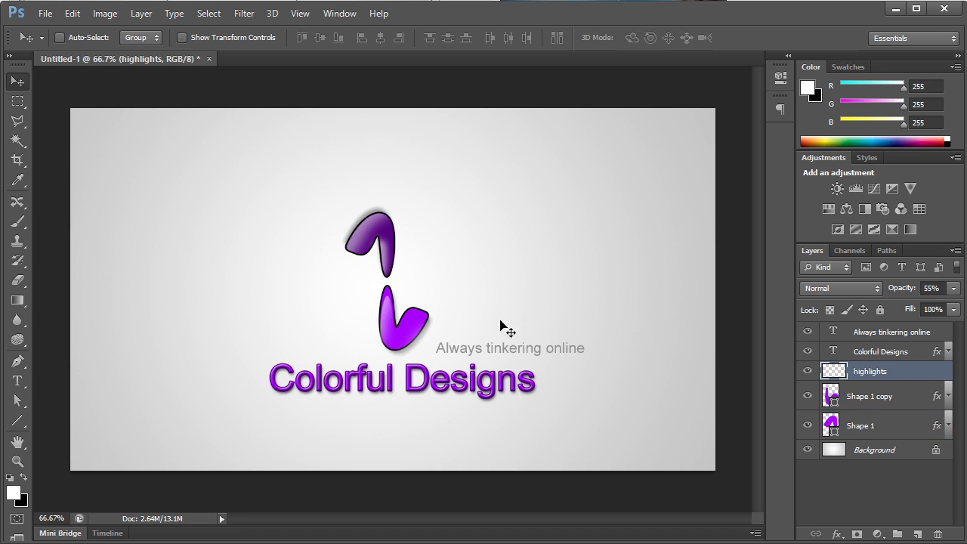
click(18, 120)
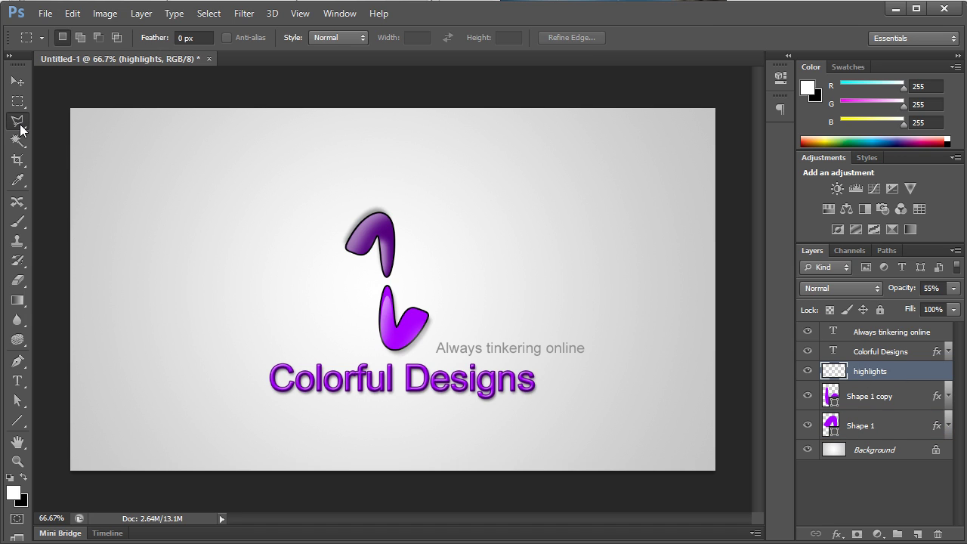
click(408, 195)
click(328, 200)
click(322, 264)
click(355, 279)
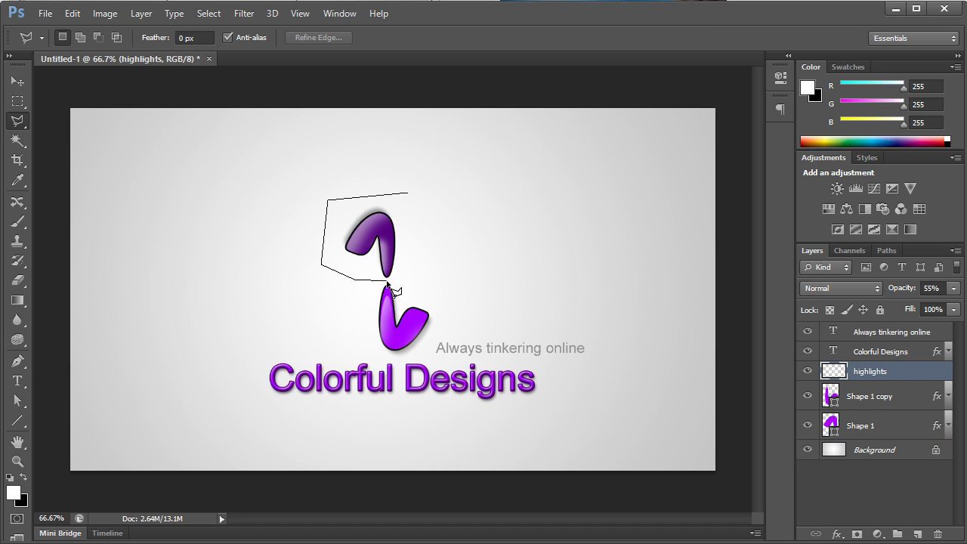
click(430, 274)
double_click(436, 189)
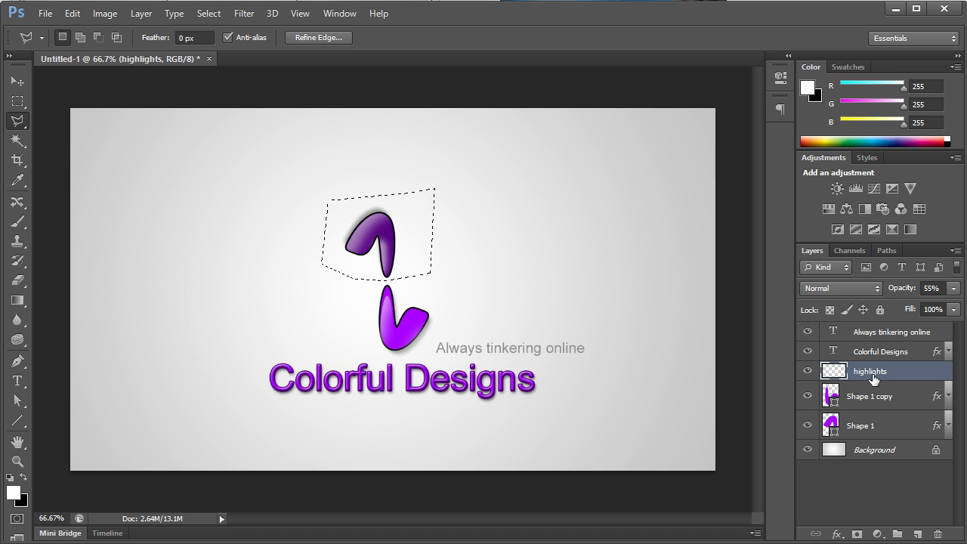
Cut the upper highlight to a new Layer 1 and place it between Shape 1 copy and Shape 1
key(ctrl+x)
key(ctrl+v)
key(v)
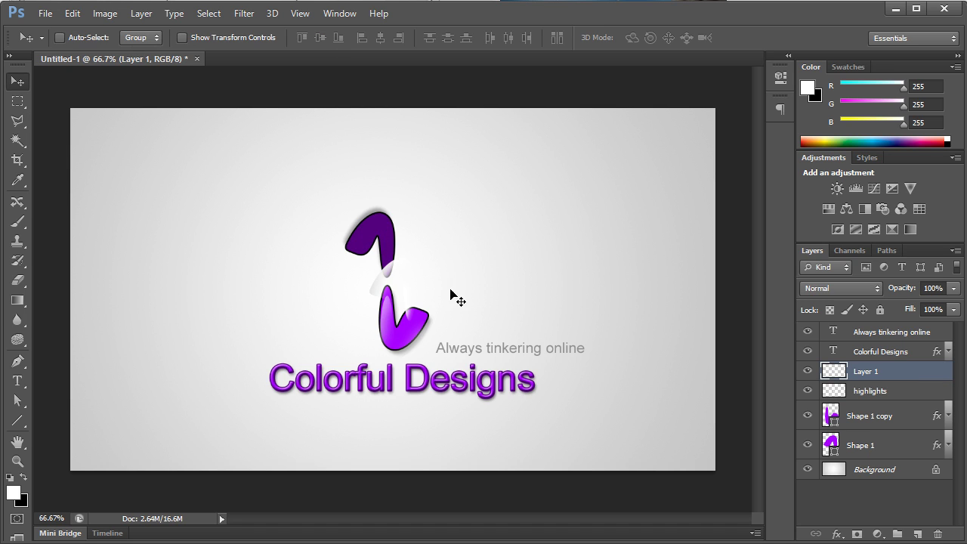
drag(452, 296, 429, 254)
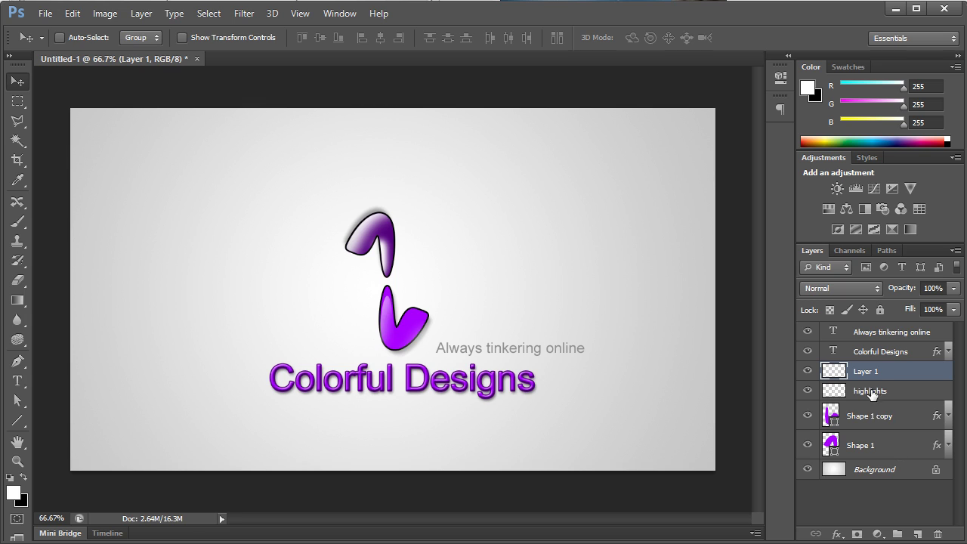
drag(869, 376, 897, 436)
Move the upper shape beside the lower one and the slogan under 'Colorful Designs'
shift+click(871, 442)
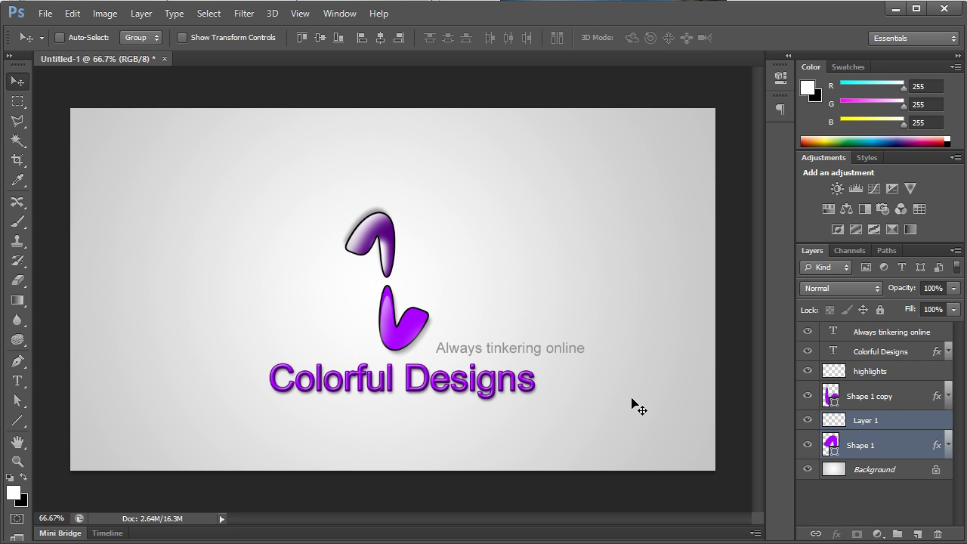
drag(423, 254, 398, 323)
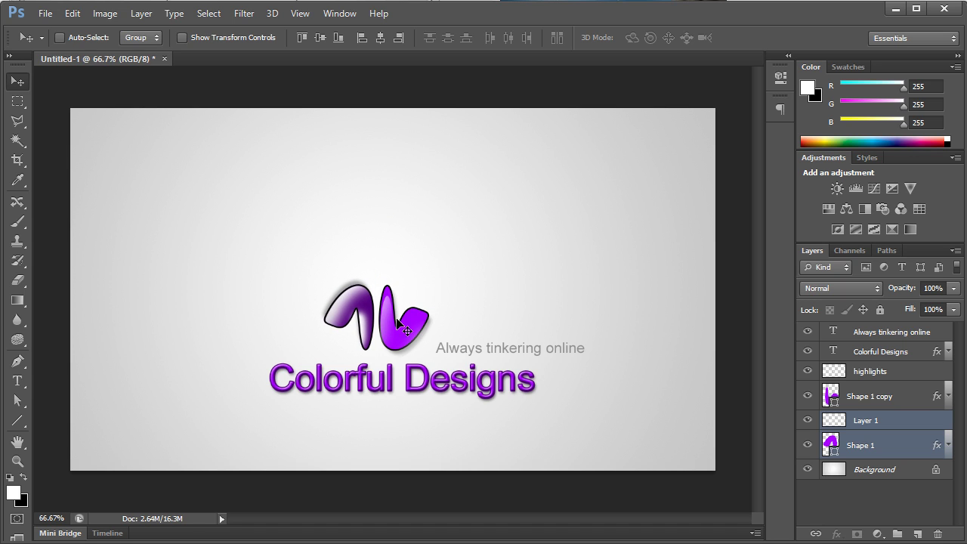
click(892, 333)
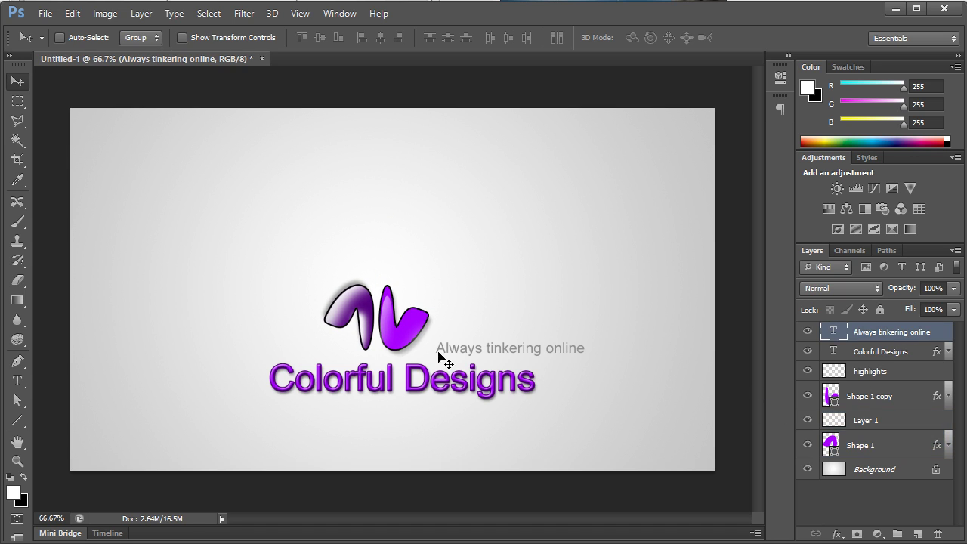
drag(537, 342, 369, 399)
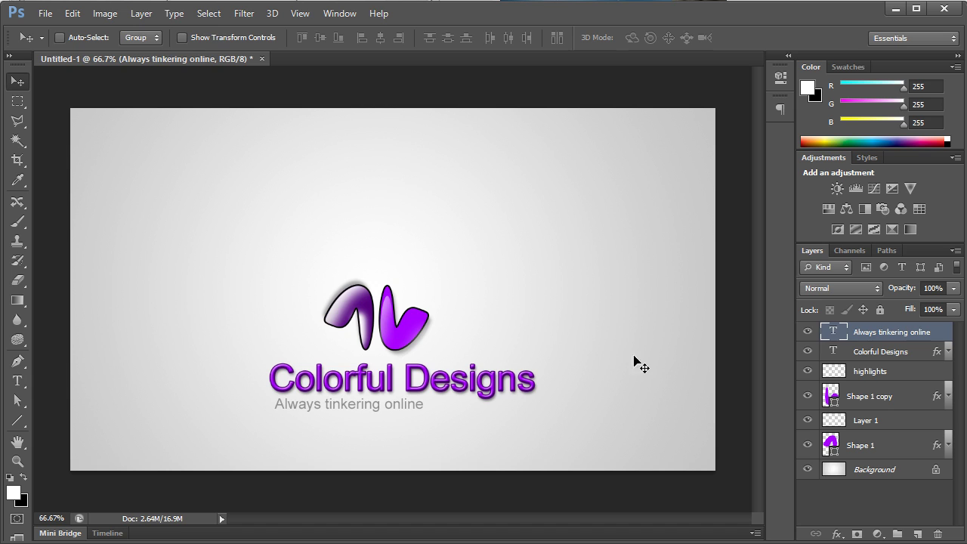
Select all logo and text layers and drag them up together
click(934, 401)
click(886, 336)
shift+click(874, 445)
drag(442, 352, 445, 299)
Expand and collapse the Shape 1 copy effects list
click(898, 394)
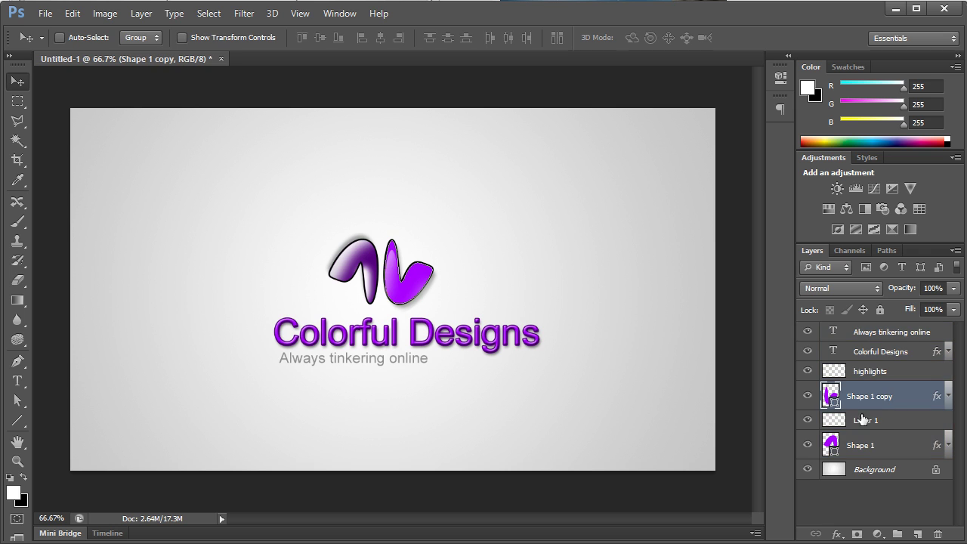
click(949, 398)
click(949, 397)
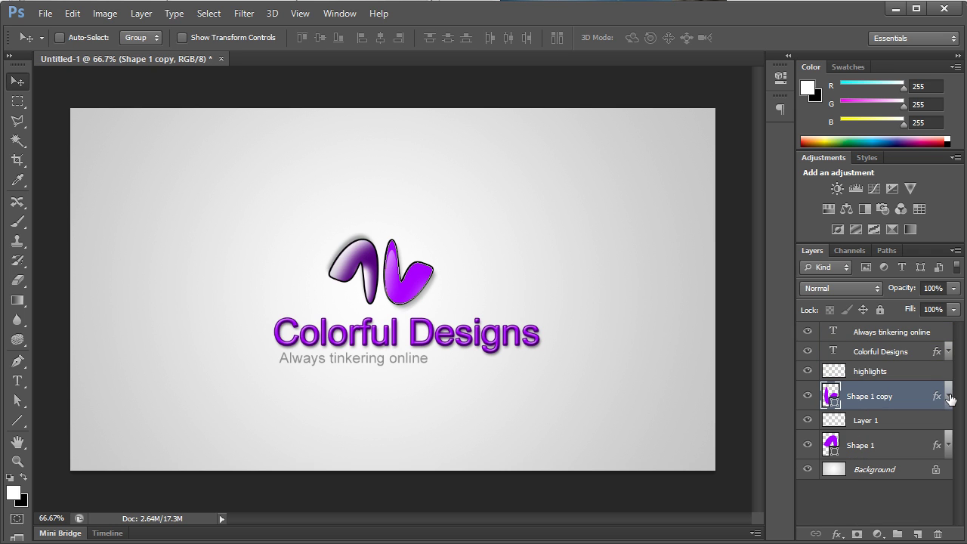